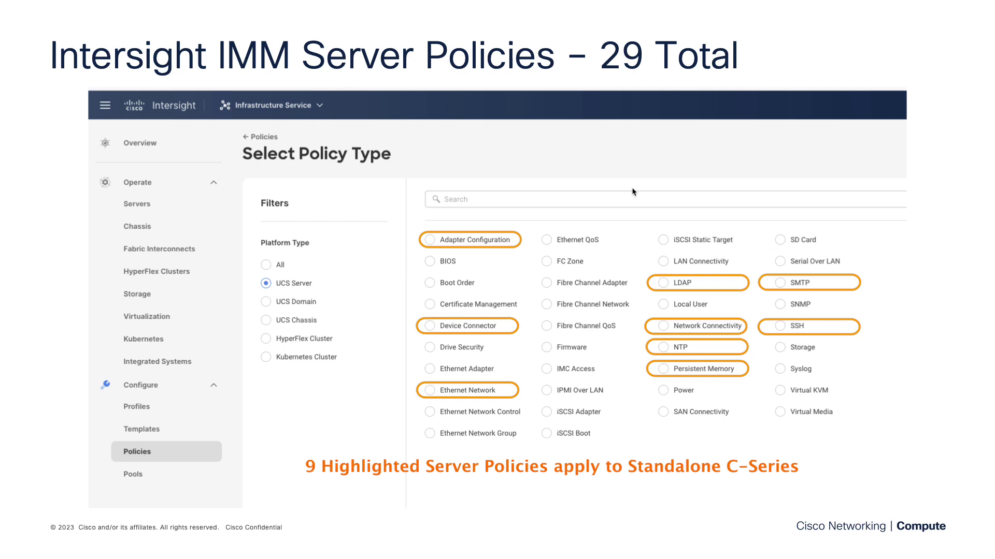
Advance the slideshow to the "Storage Policy – IMM Server Policy" slide highlighting the Storage policy type
{"action": "key", "text": "Right"}
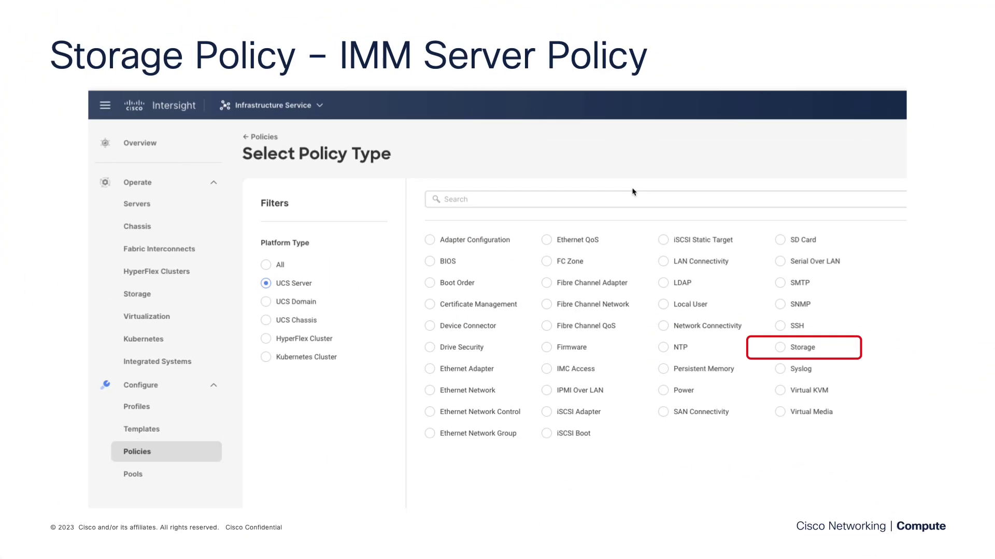
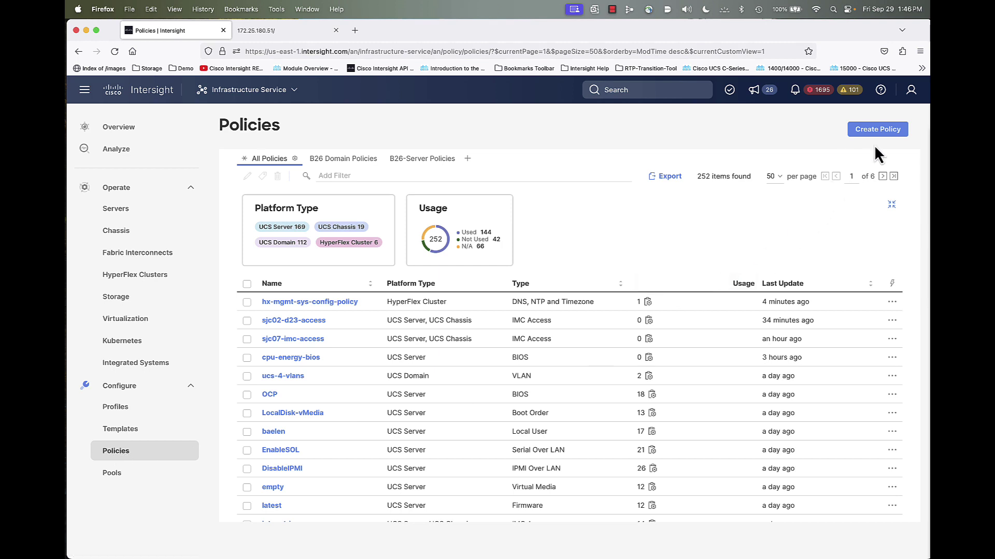
Start a new policy, filter to UCS Server types, and choose Storage
{"action": "left_click", "coordinate": [879, 131]}
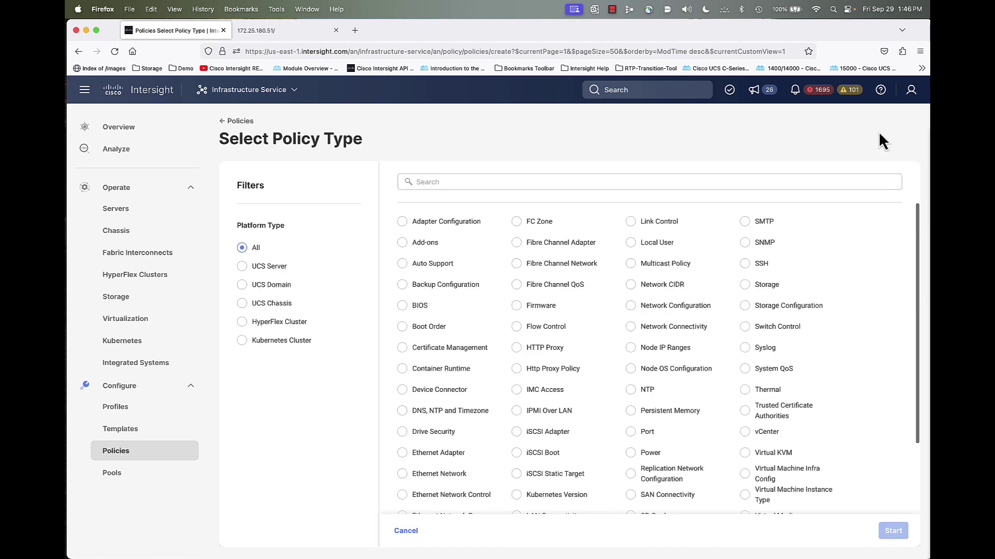
{"action": "left_click", "coordinate": [270, 270]}
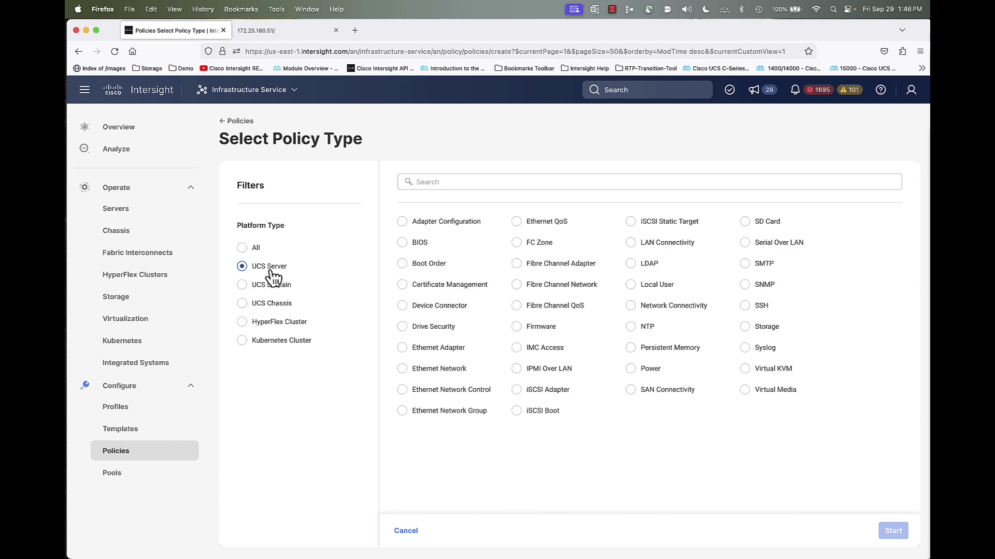
{"action": "left_click", "coordinate": [749, 330]}
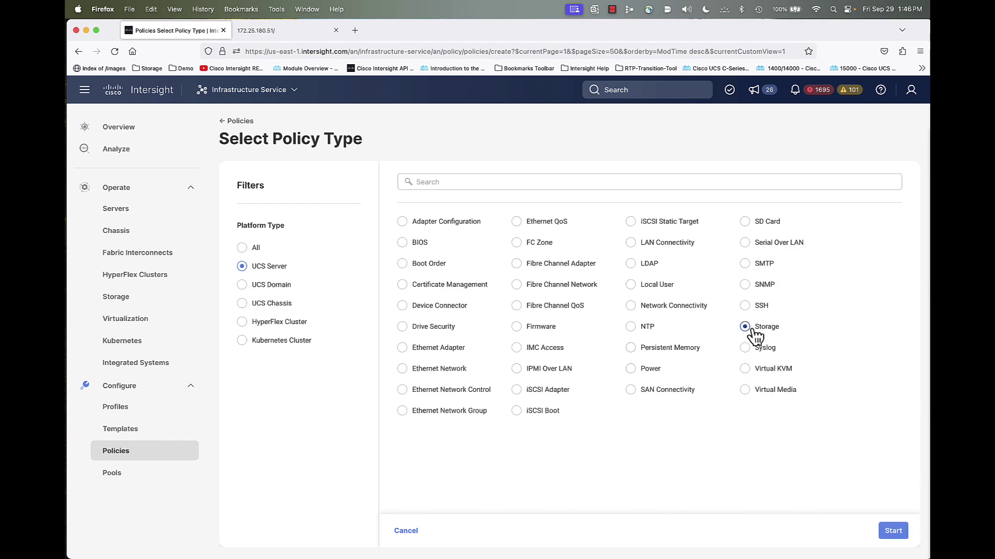
Name the Storage policy M.2-Boot-FS1-R1-Log-R1-SQLDB-R5 and continue to Policy Details
{"action": "left_click", "coordinate": [893, 531]}
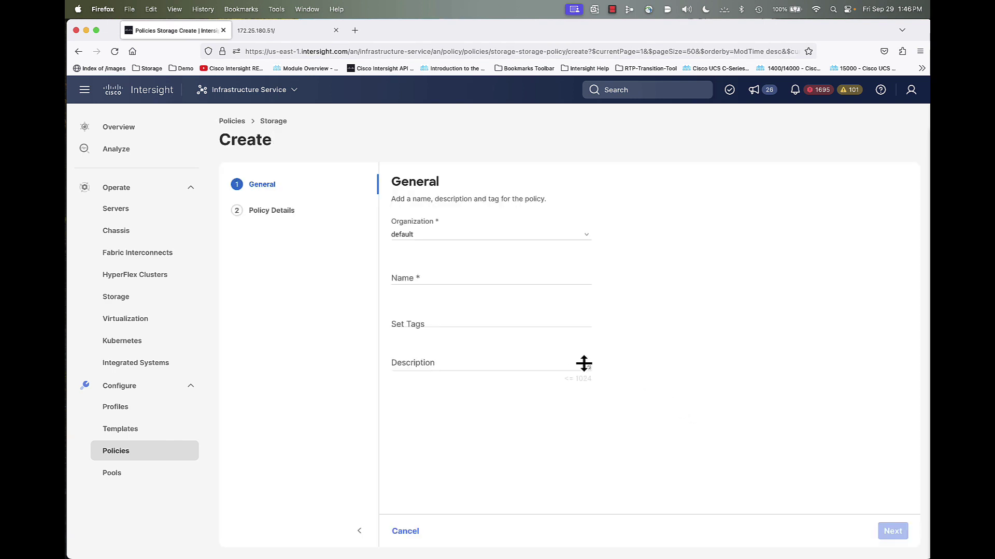
{"action": "left_click", "coordinate": [489, 278]}
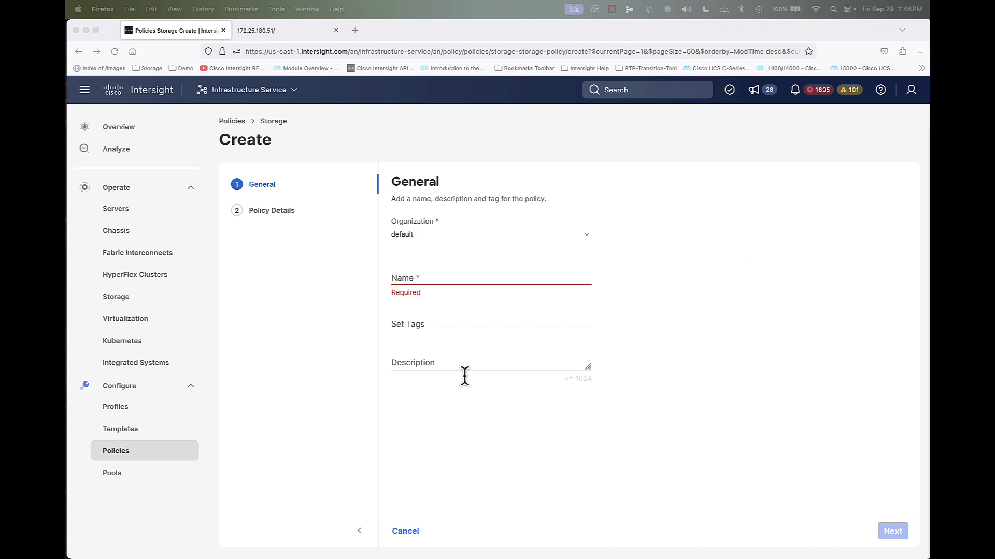
{"action": "right_click", "coordinate": [409, 279]}
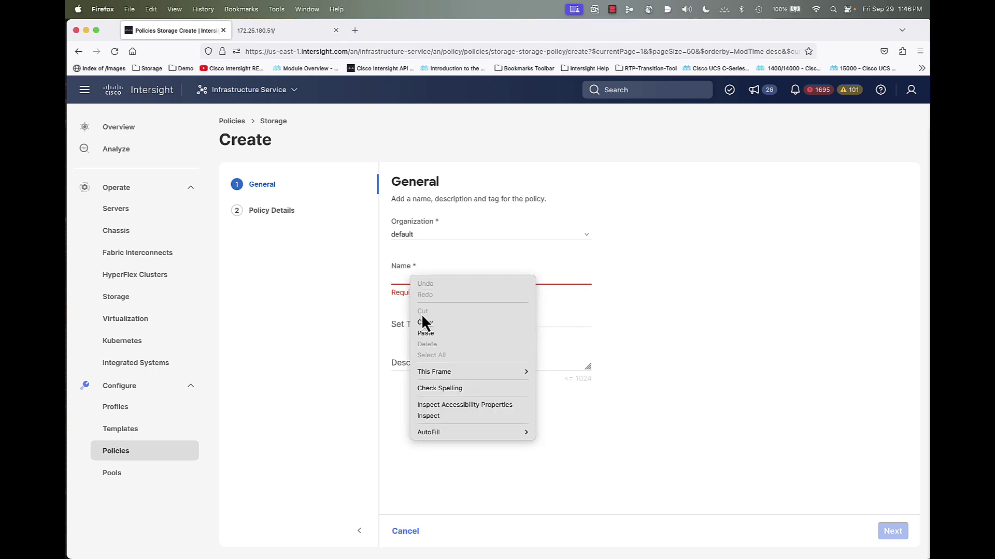
{"action": "left_click", "coordinate": [424, 335]}
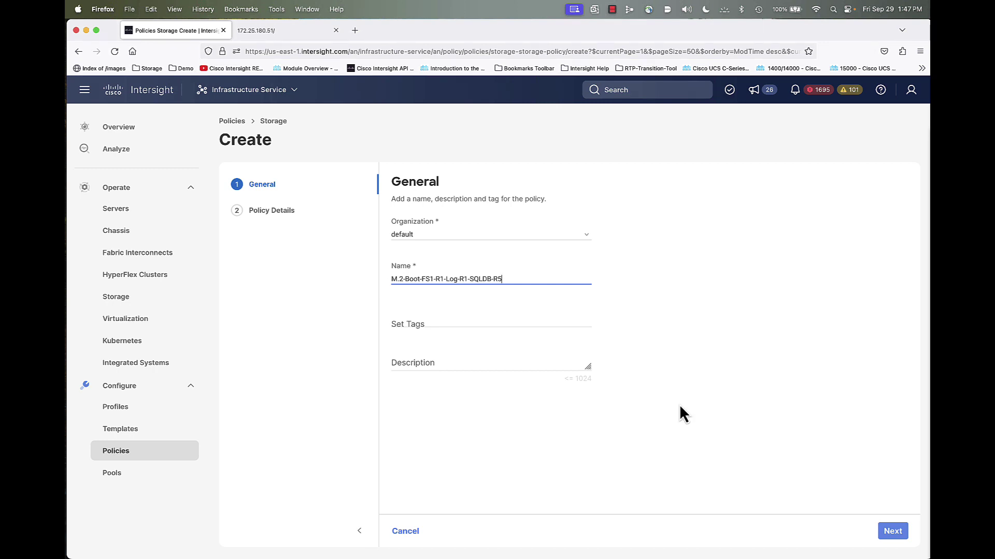
{"action": "left_click", "coordinate": [892, 534]}
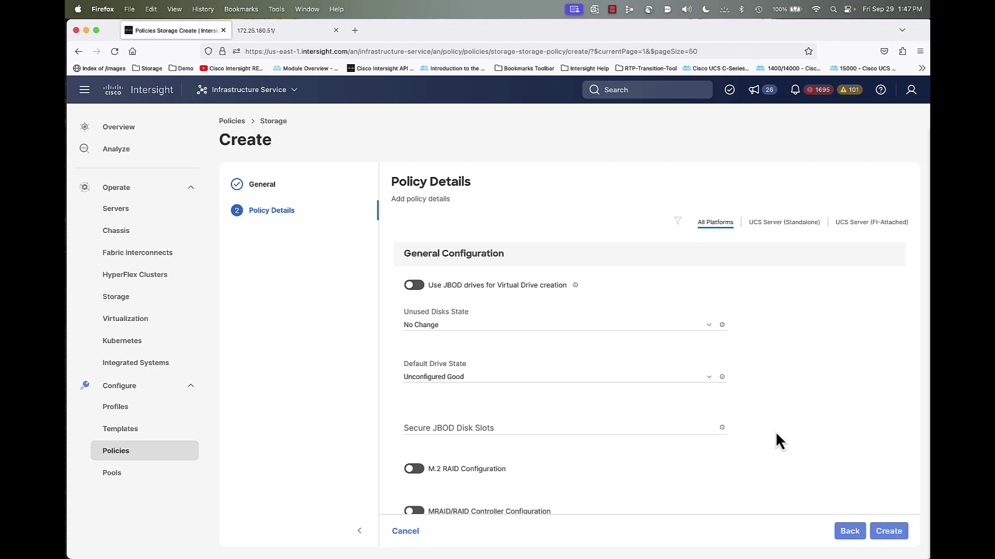
Keep Unused Disks State at No Change and Default Drive State at Unconfigured Good
{"action": "scroll", "coordinate": [725, 410], "scroll_direction": "down", "scroll_amount": 2}
{"action": "scroll", "coordinate": [724, 410], "scroll_direction": "up", "scroll_amount": 2}
{"action": "left_click", "coordinate": [505, 327]}
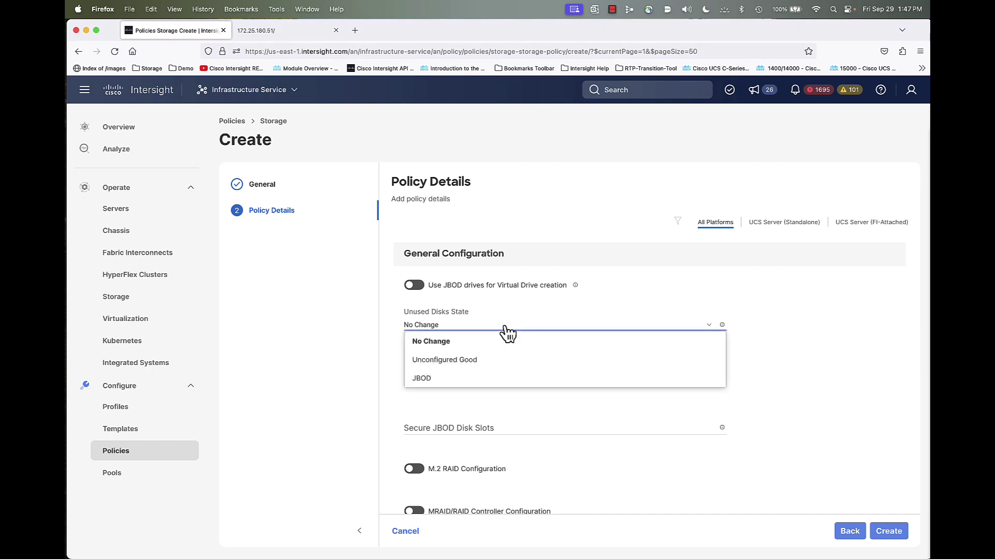
{"action": "left_click", "coordinate": [506, 330]}
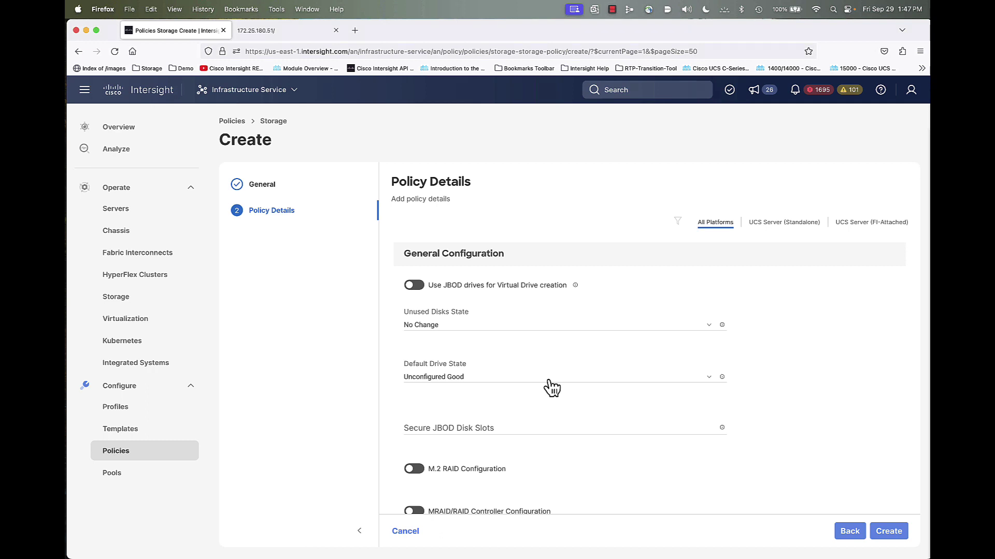
{"action": "scroll", "coordinate": [551, 388], "scroll_direction": "down", "scroll_amount": 1}
{"action": "left_click", "coordinate": [534, 348]}
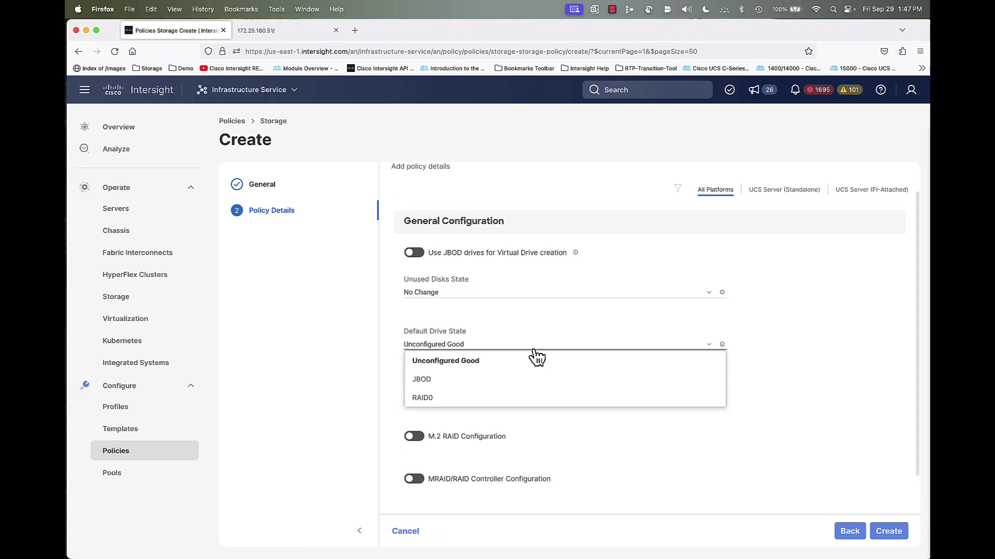
{"action": "left_click", "coordinate": [537, 359]}
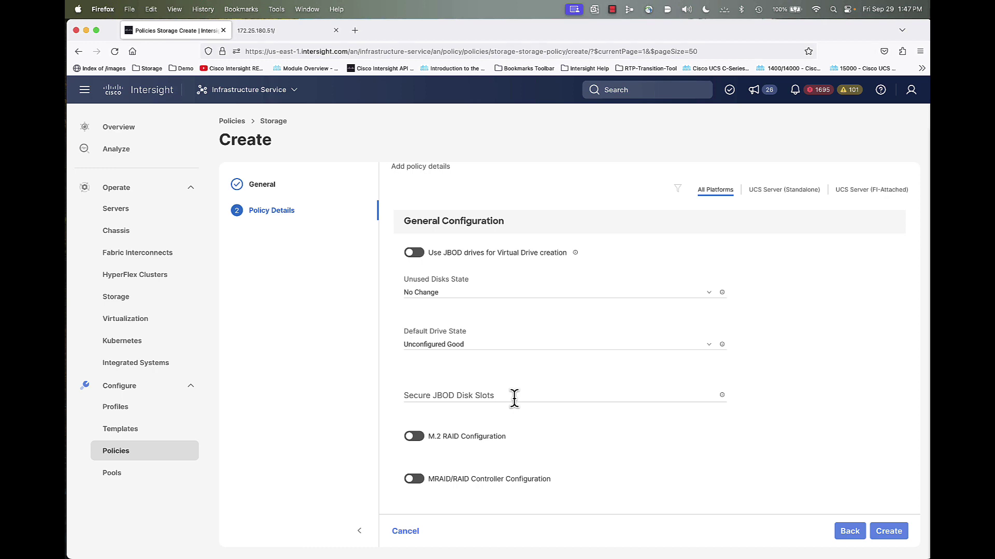
{"action": "scroll", "coordinate": [515, 398], "scroll_direction": "down", "scroll_amount": 2}
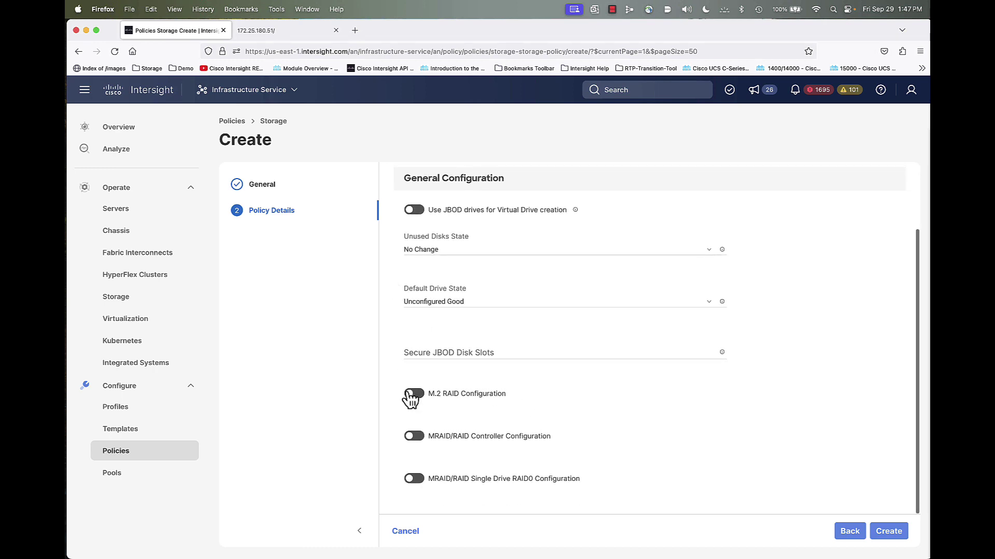
Turn on M.2 RAID Configuration using controller slot MSTOR-RAID-1 (MSTOR-RAID)
{"action": "left_click", "coordinate": [412, 396]}
{"action": "scroll", "coordinate": [543, 409], "scroll_direction": "down", "scroll_amount": 2}
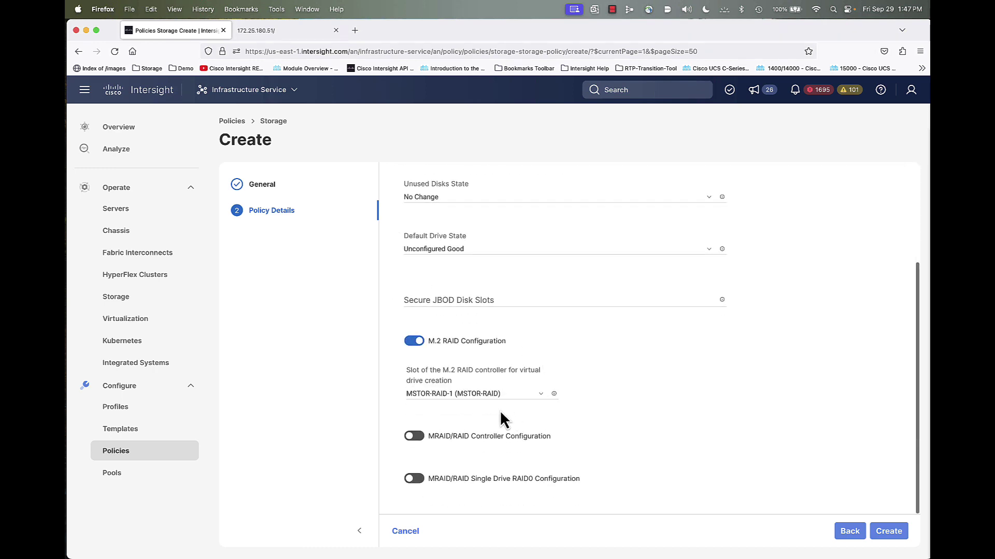
{"action": "left_click", "coordinate": [491, 395]}
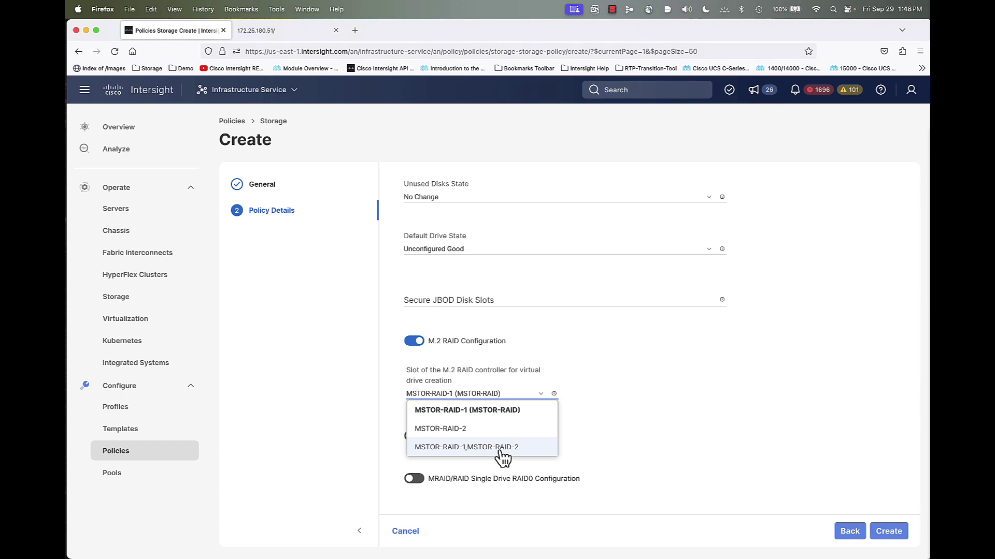
{"action": "left_click", "coordinate": [468, 411]}
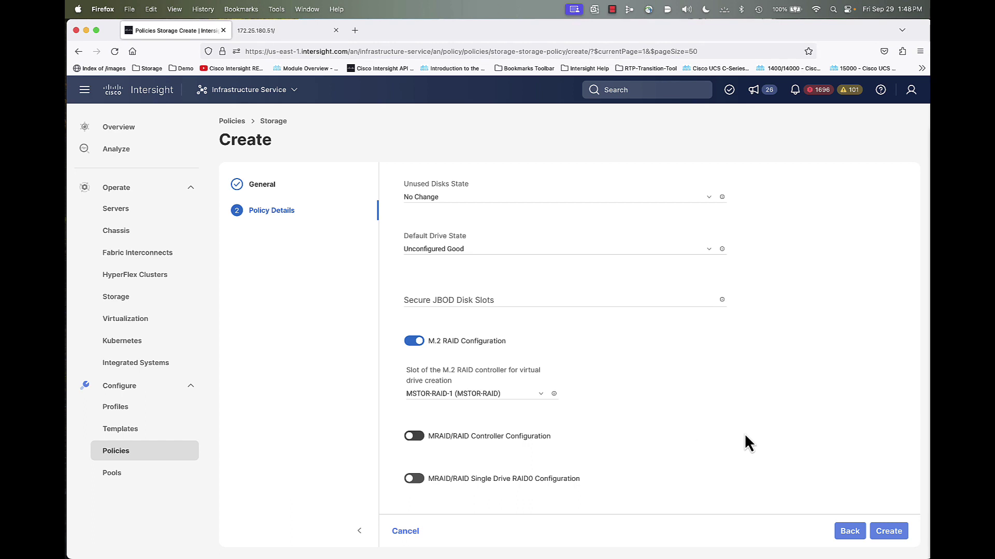
{"action": "scroll", "coordinate": [744, 443], "scroll_direction": "down", "scroll_amount": 3}
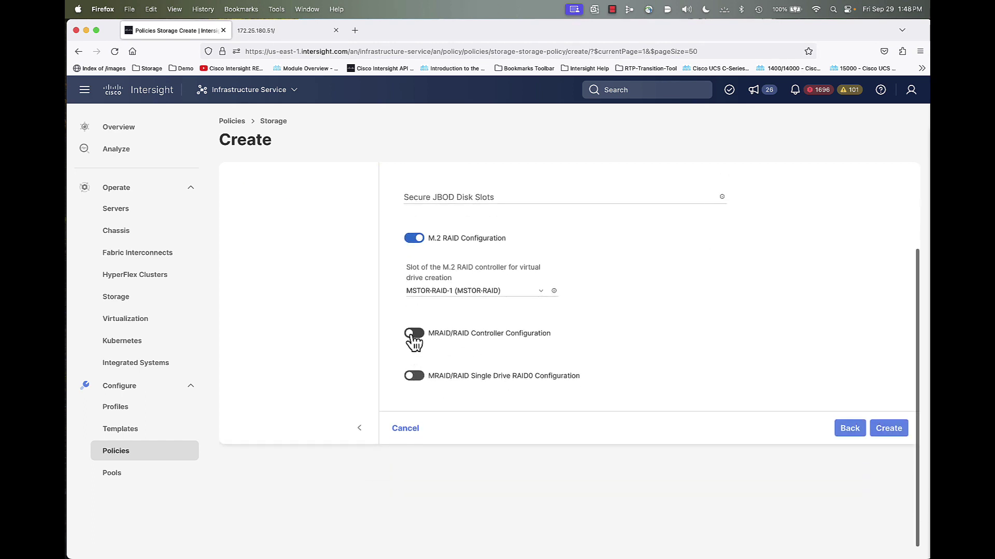
Enable MRAID/RAID controller configuration and add drive group R1 as RAID1 on drives 1-2
{"action": "left_click", "coordinate": [413, 336]}
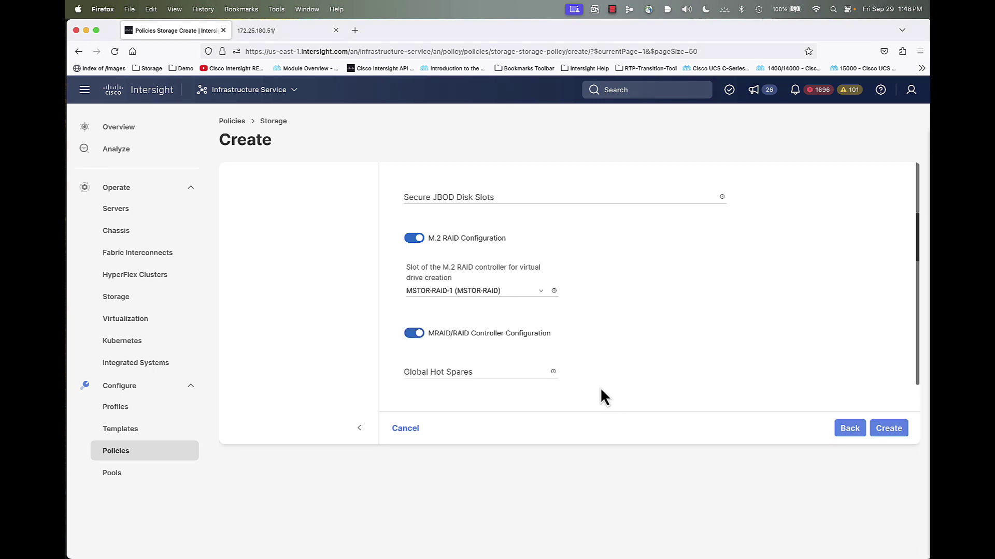
{"action": "scroll", "coordinate": [624, 385], "scroll_direction": "down", "scroll_amount": 2}
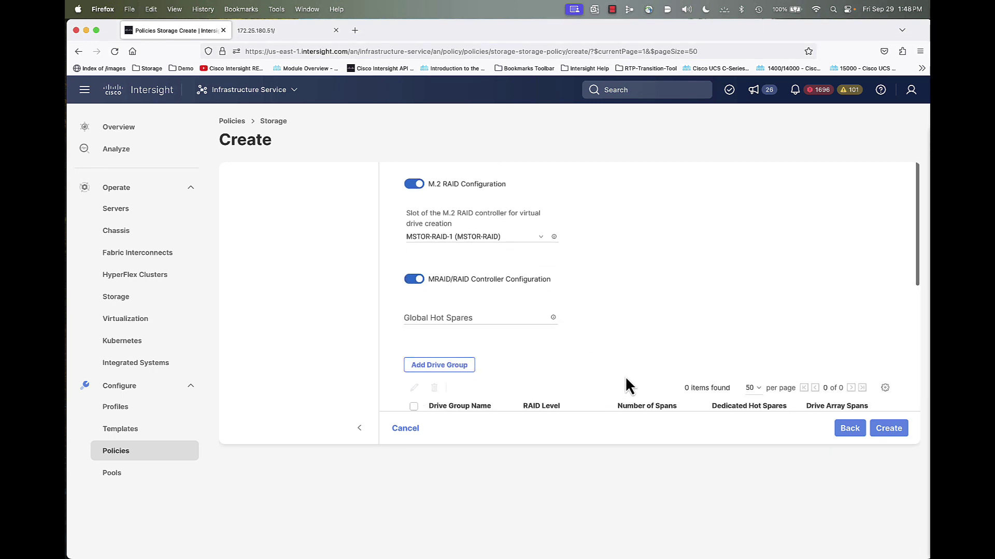
{"action": "scroll", "coordinate": [625, 379], "scroll_direction": "down", "scroll_amount": 4}
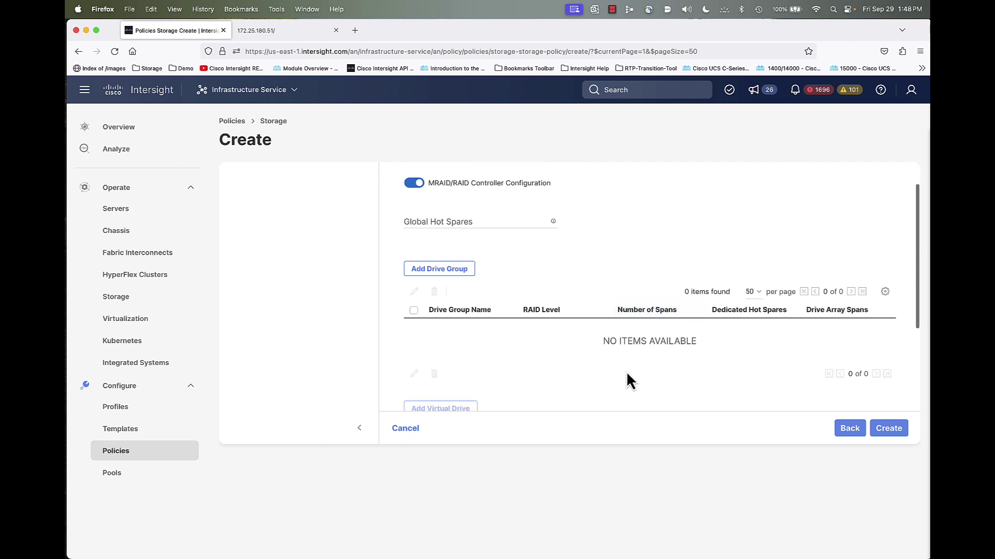
{"action": "scroll", "coordinate": [627, 375], "scroll_direction": "down", "scroll_amount": 1}
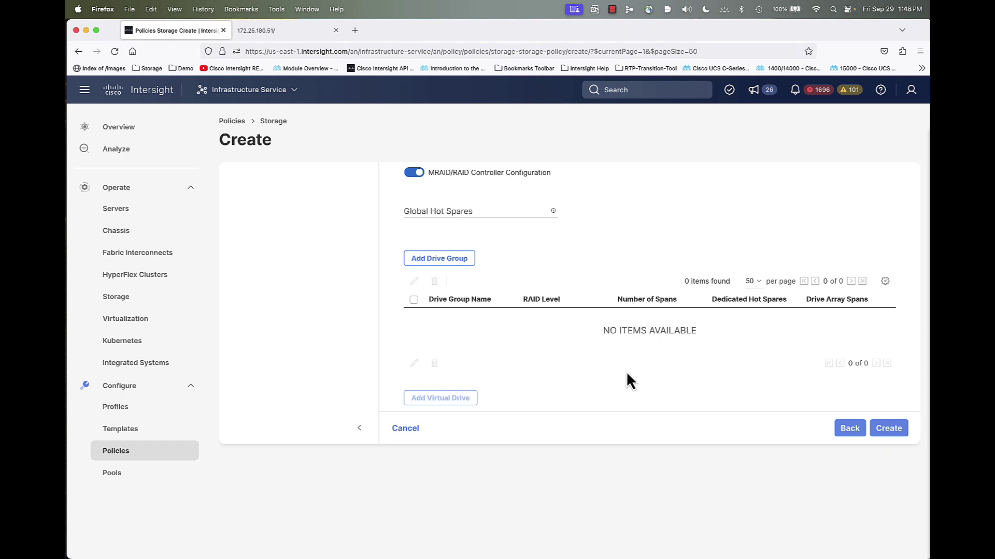
{"action": "left_click", "coordinate": [452, 259]}
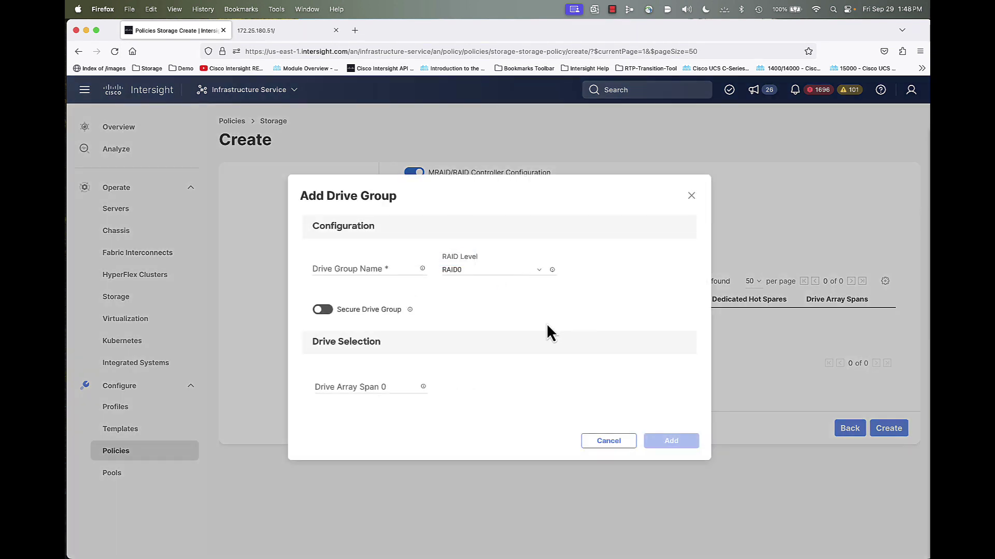
{"action": "left_click", "coordinate": [364, 267]}
{"action": "type", "text": "R1"}
{"action": "left_click", "coordinate": [471, 270]}
{"action": "left_click", "coordinate": [504, 273]}
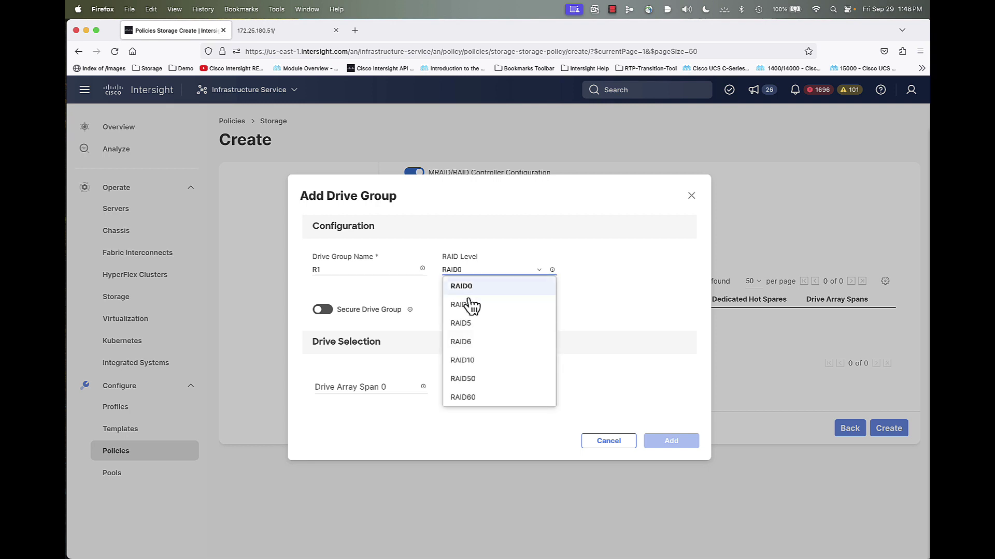
{"action": "left_click", "coordinate": [466, 305]}
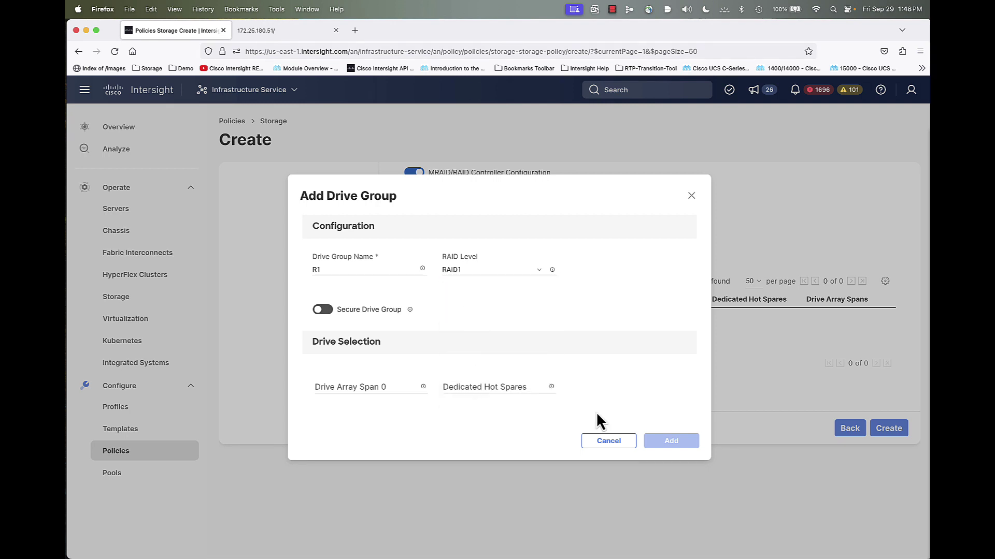
{"action": "left_click", "coordinate": [378, 388]}
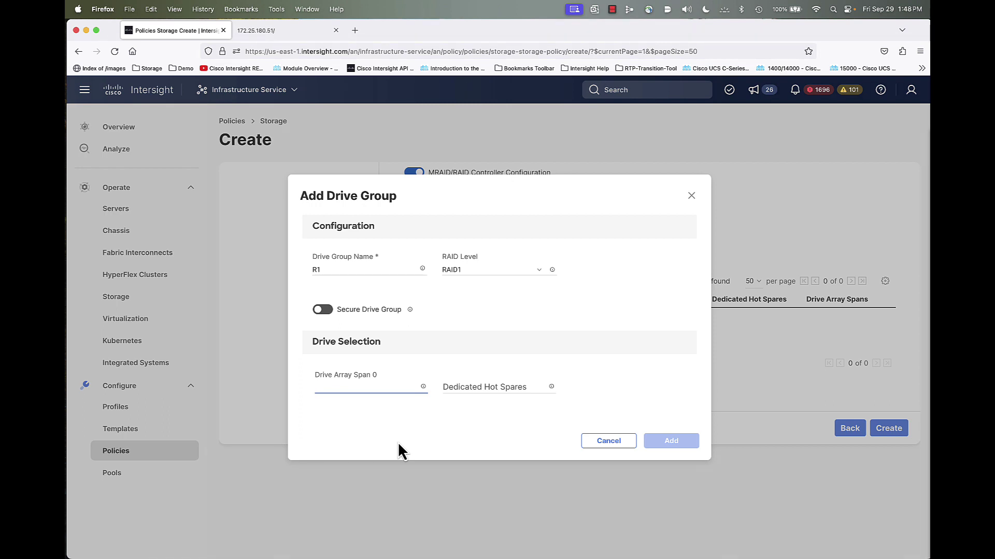
{"action": "type", "text": "1-2"}
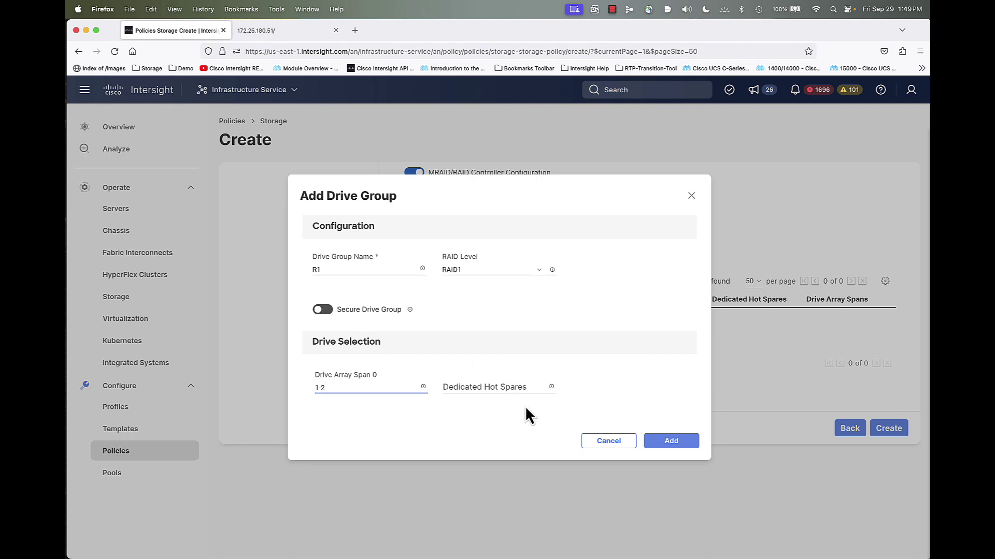
{"action": "left_click", "coordinate": [672, 441]}
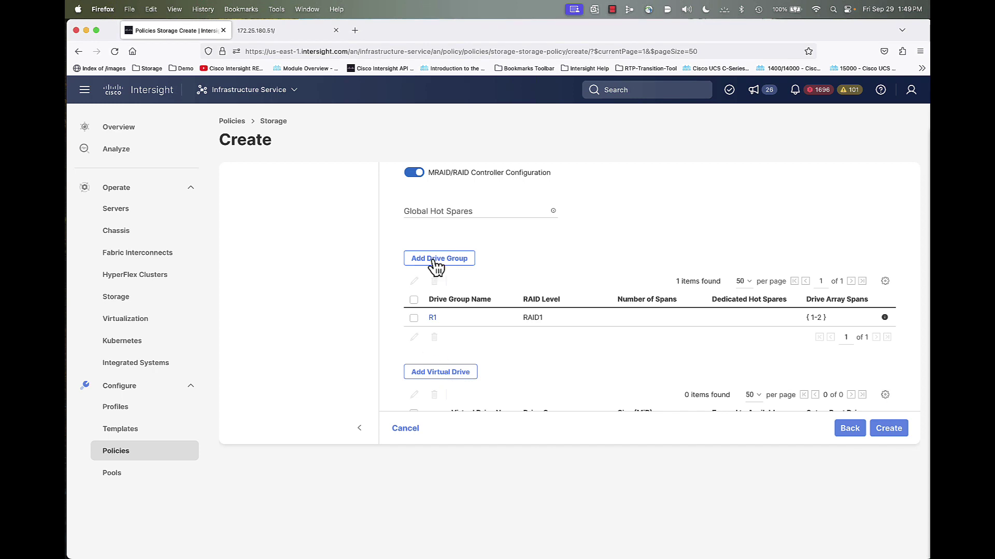
Add drive group R5 as RAID5 with span 0 covering drives 3-6
{"action": "left_click", "coordinate": [436, 260]}
{"action": "left_click", "coordinate": [365, 266]}
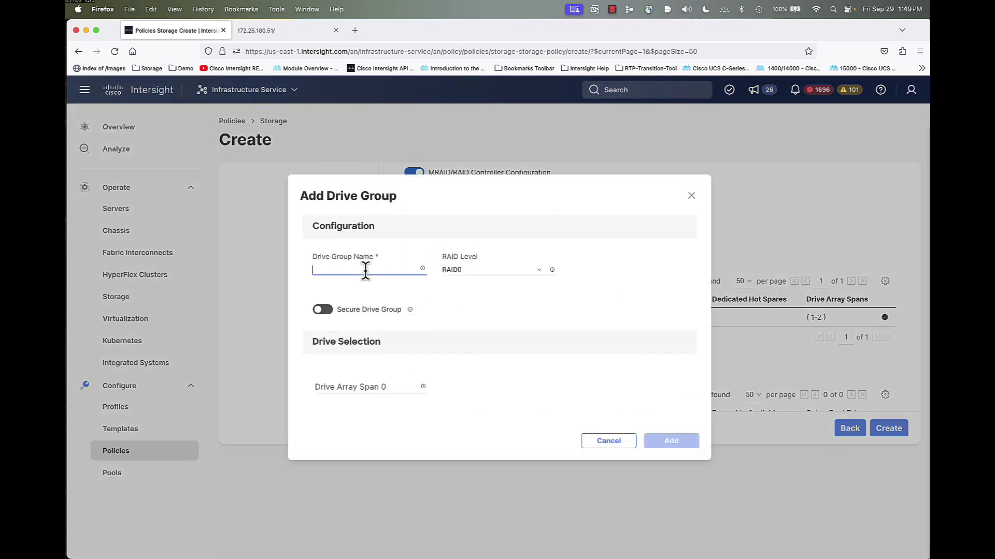
{"action": "type", "text": "R5"}
{"action": "left_click", "coordinate": [455, 270]}
{"action": "left_click", "coordinate": [469, 324]}
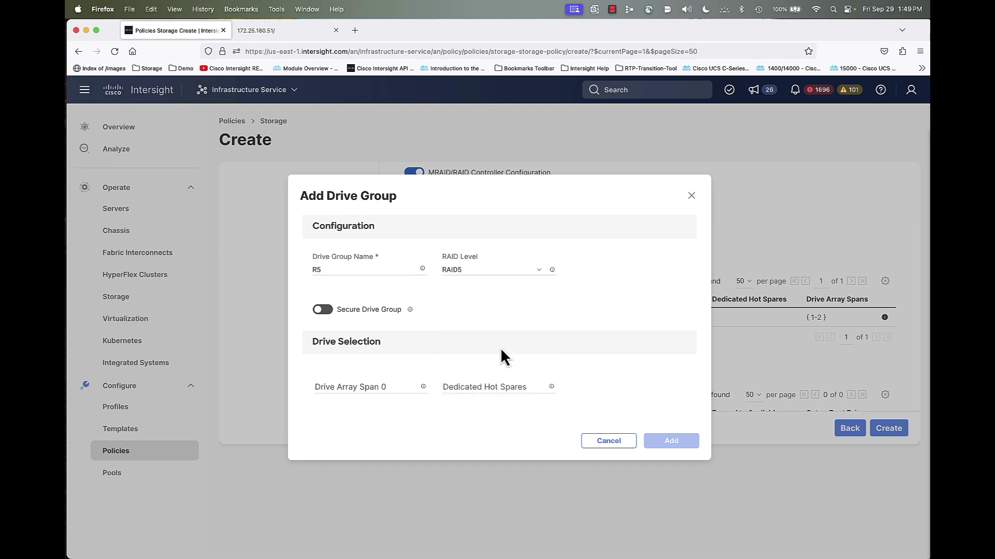
{"action": "left_click", "coordinate": [374, 387]}
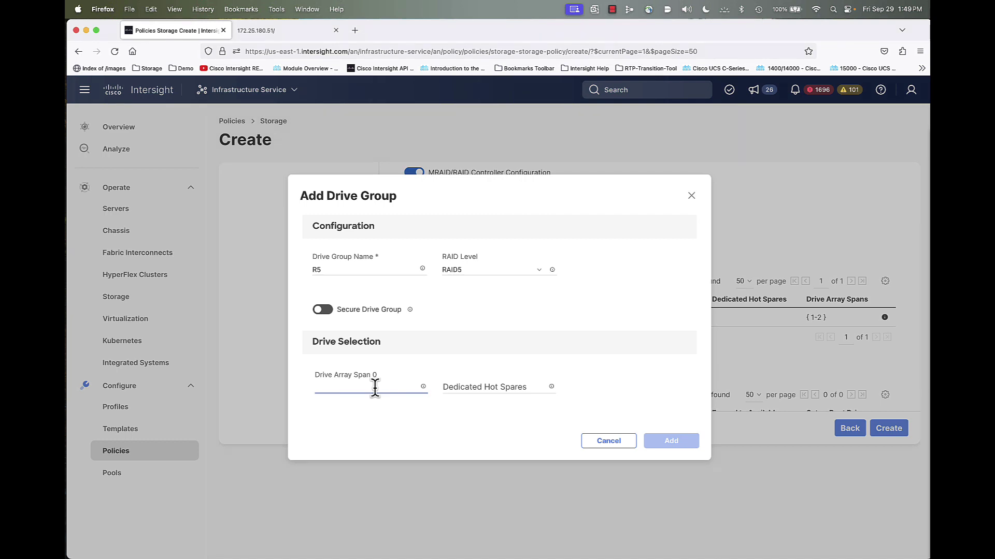
{"action": "type", "text": "3-6"}
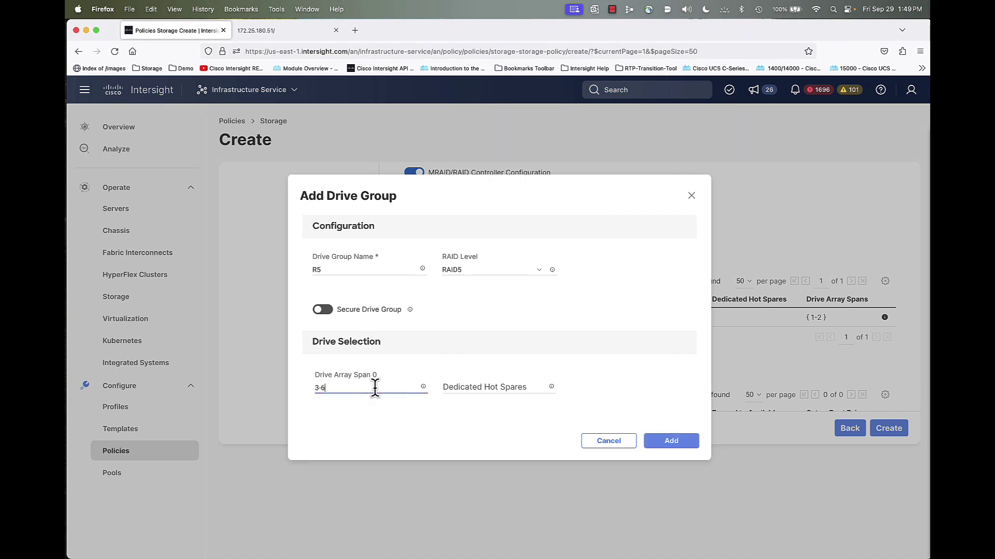
{"action": "left_click", "coordinate": [671, 441]}
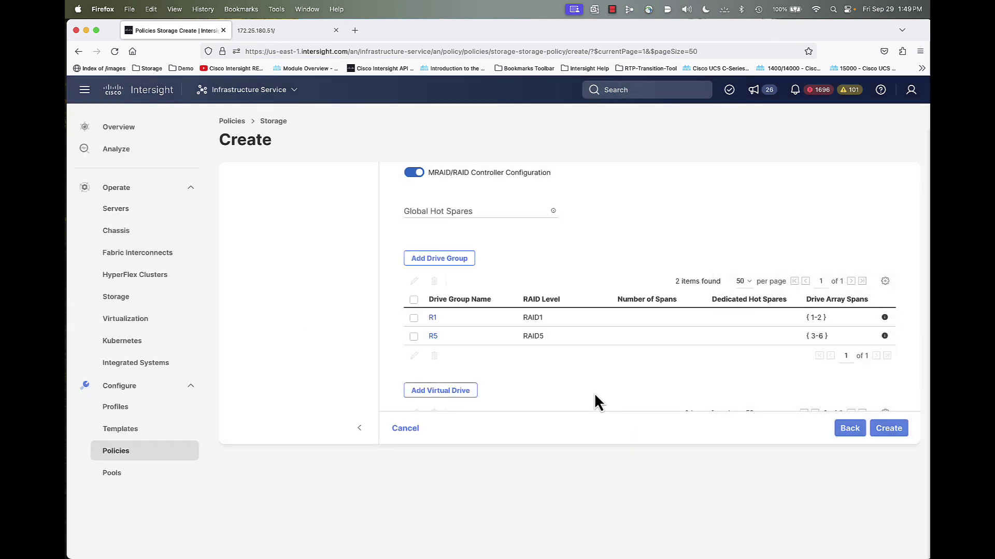
Add virtual drive FS1 on R1 with a size of 250000 MiB
{"action": "scroll", "coordinate": [585, 396], "scroll_direction": "down", "scroll_amount": 5}
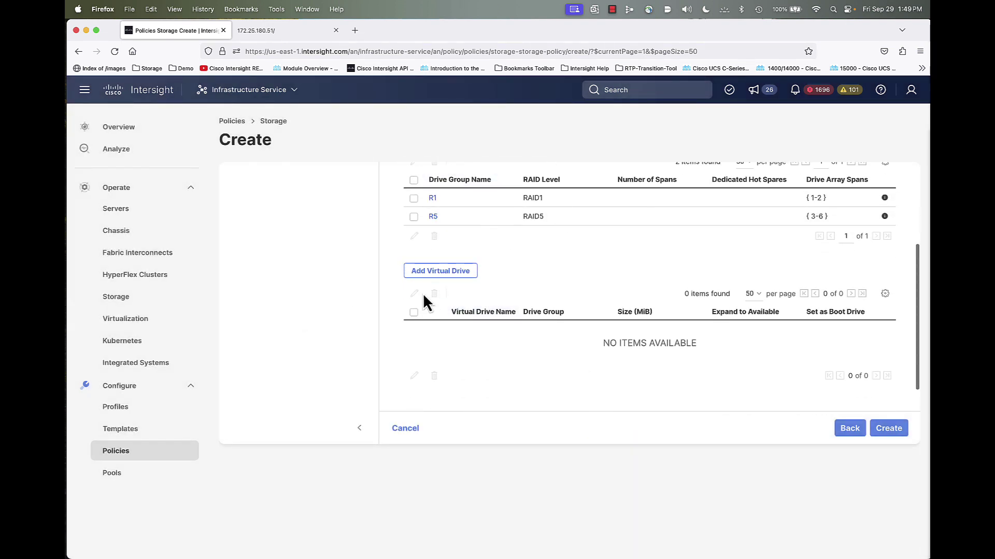
{"action": "left_click", "coordinate": [441, 272]}
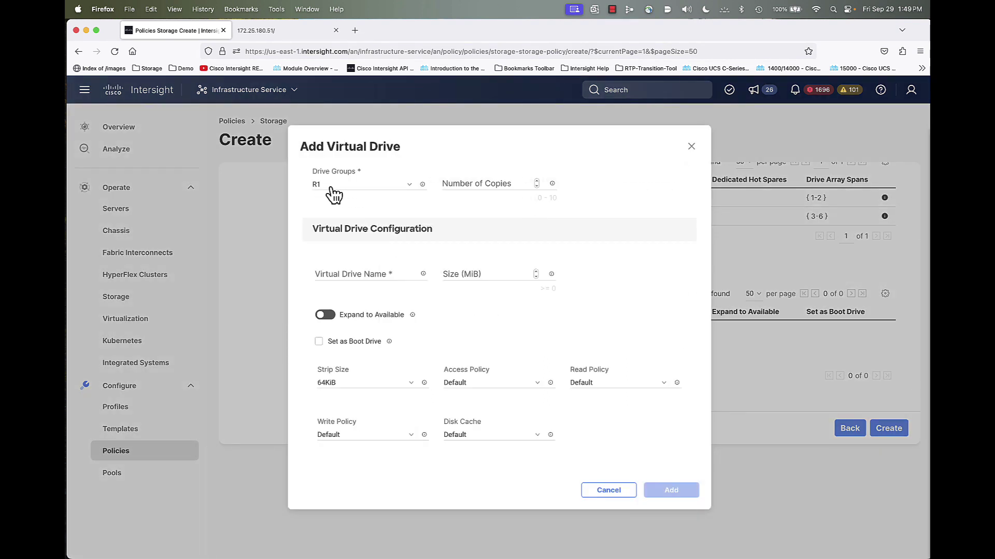
{"action": "left_click", "coordinate": [378, 275]}
{"action": "type", "text": "FS1"}
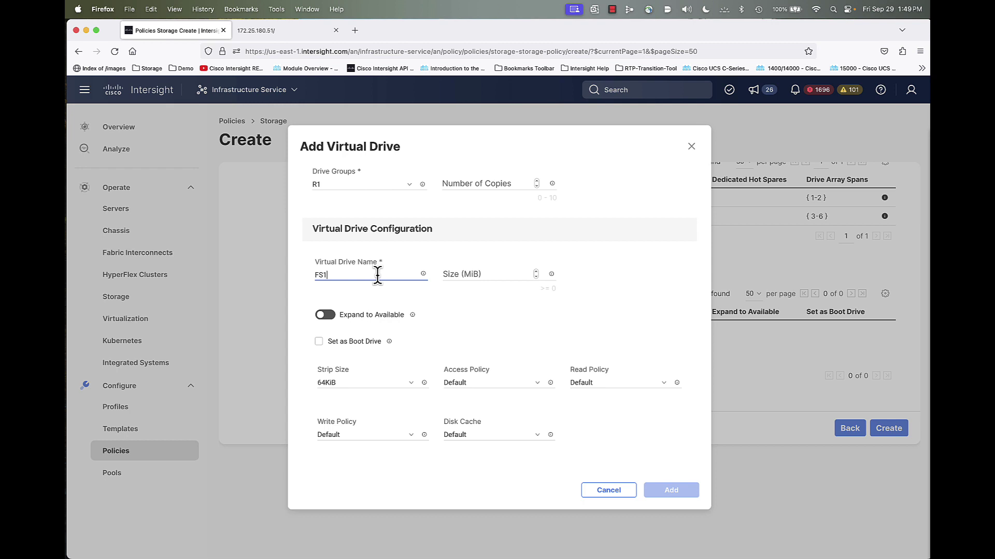
{"action": "left_click", "coordinate": [466, 273]}
{"action": "type", "text": "250000"}
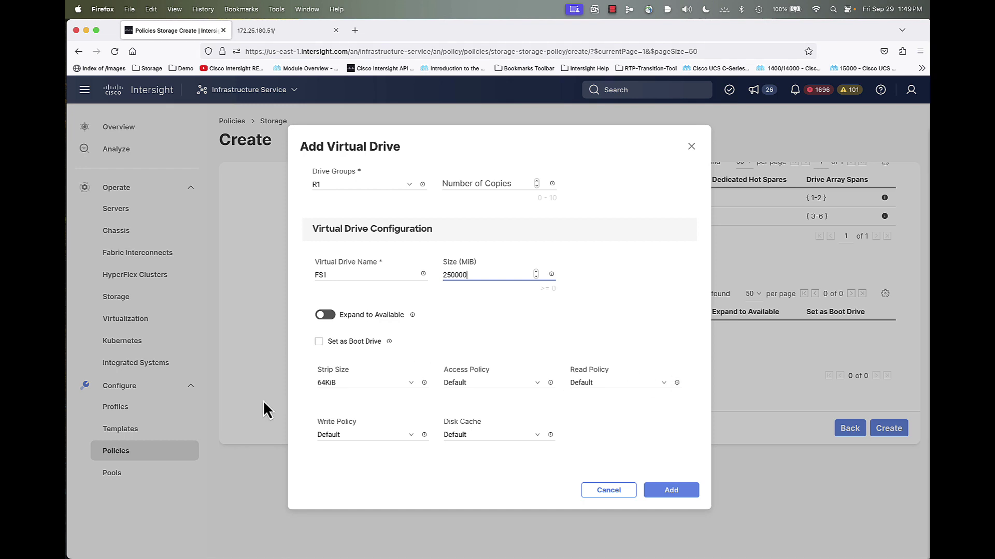
{"action": "left_click", "coordinate": [678, 497]}
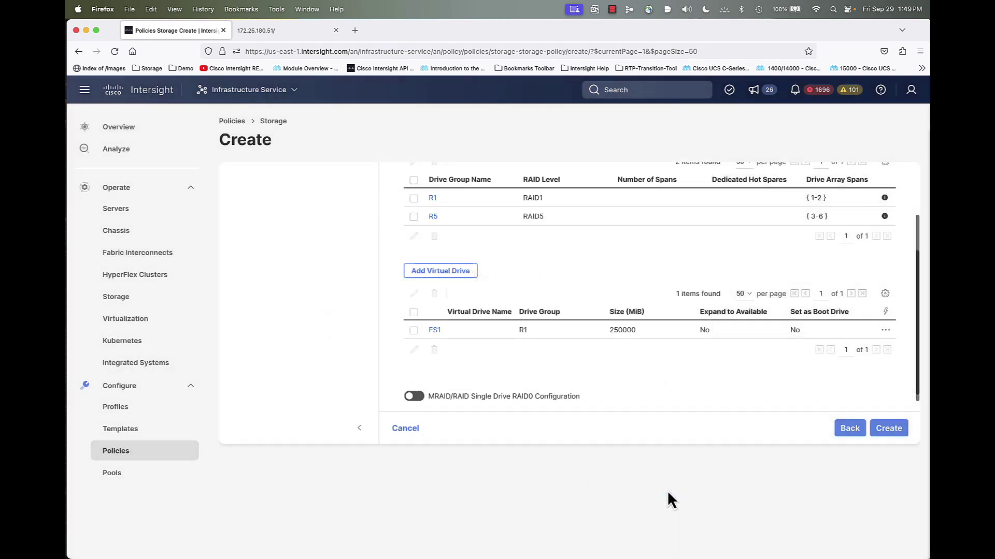
Add virtual drive Log on R1, expanding to available space
{"action": "left_click", "coordinate": [443, 272]}
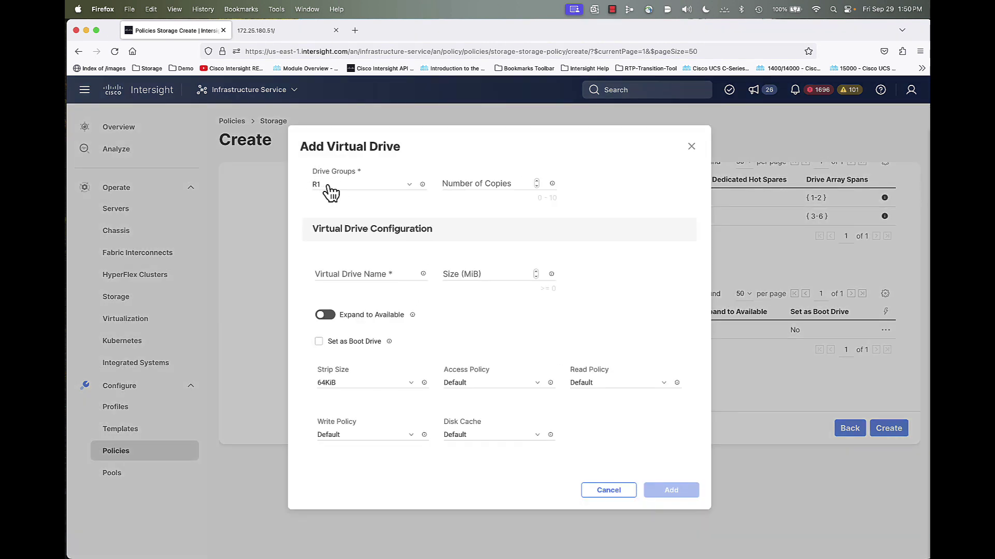
{"action": "left_click", "coordinate": [353, 268]}
{"action": "type", "text": "Log"}
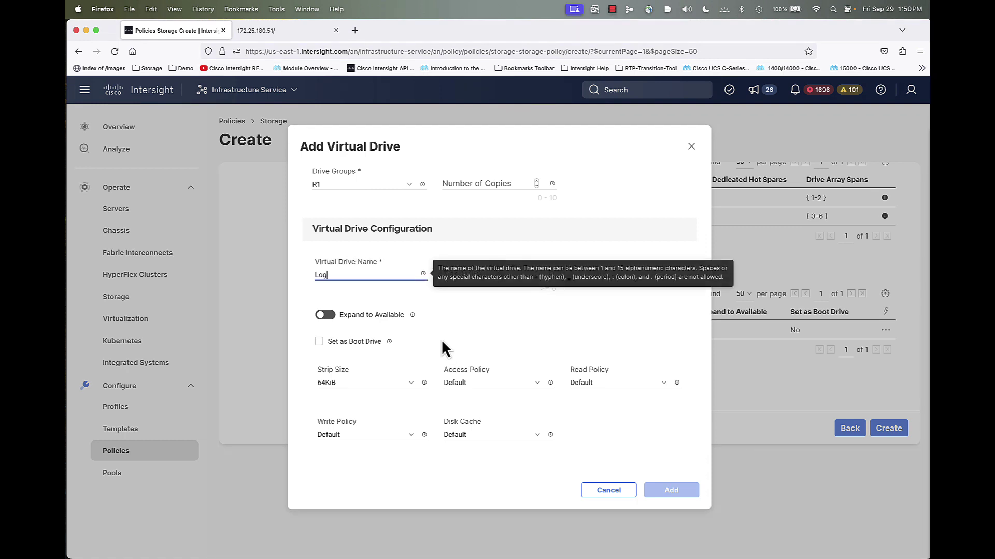
{"action": "left_click", "coordinate": [369, 220]}
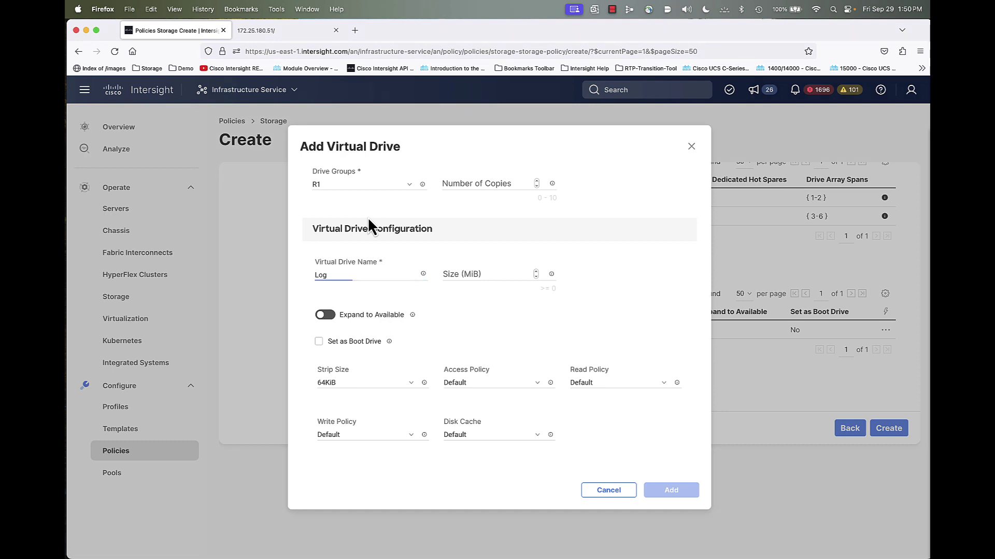
{"action": "left_click", "coordinate": [324, 317]}
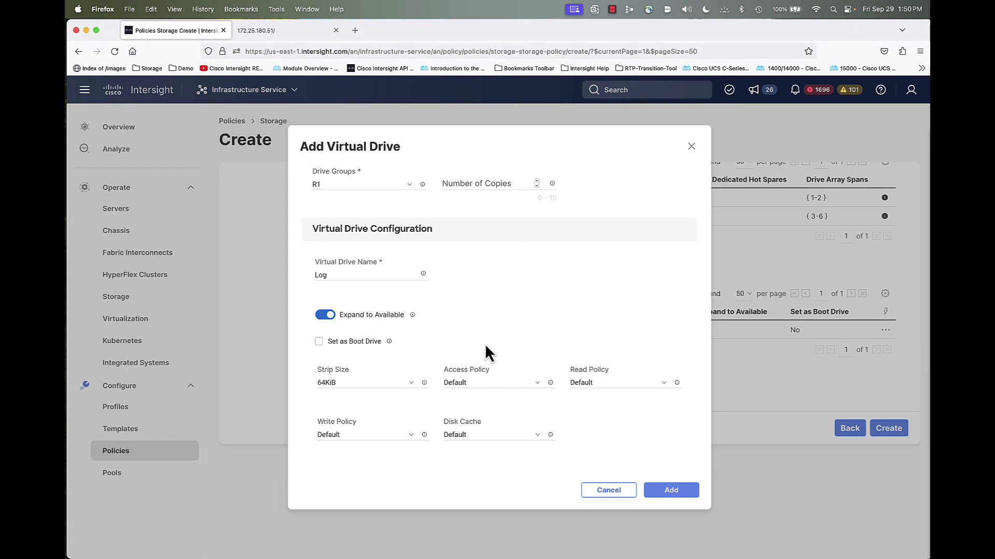
{"action": "left_click", "coordinate": [662, 490]}
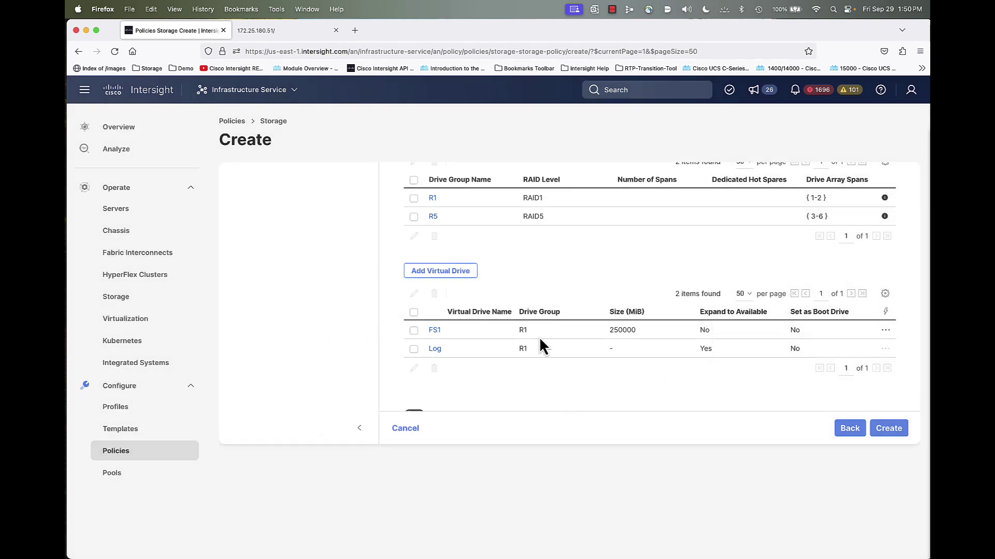
Add virtual drive SQLDB on drive group R5, expanding to available space
{"action": "left_click", "coordinate": [439, 273]}
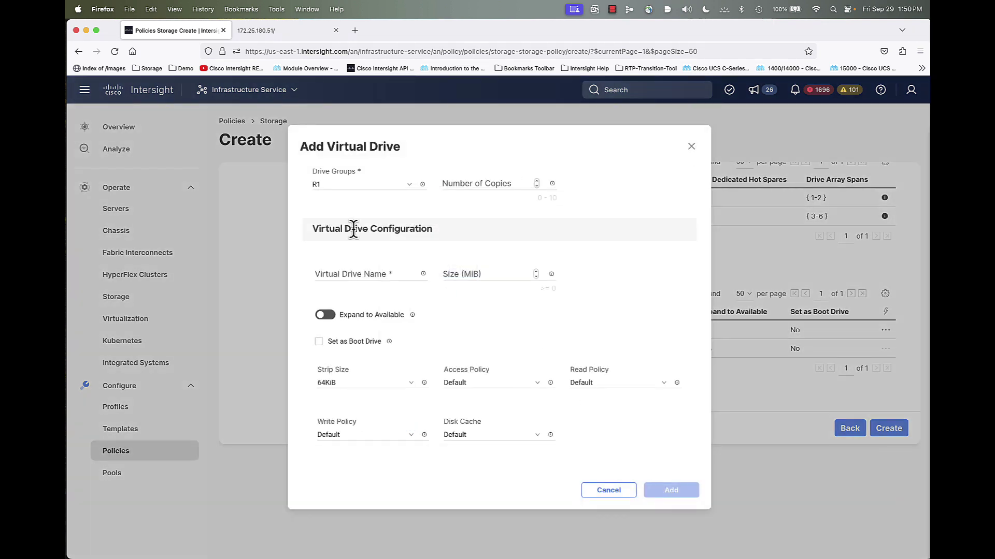
{"action": "left_click", "coordinate": [343, 190]}
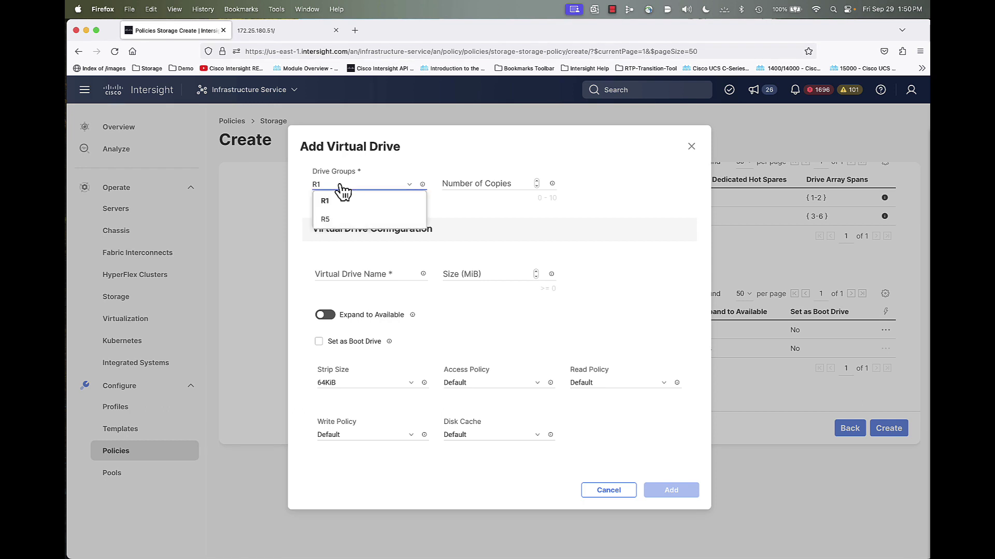
{"action": "left_click", "coordinate": [334, 221]}
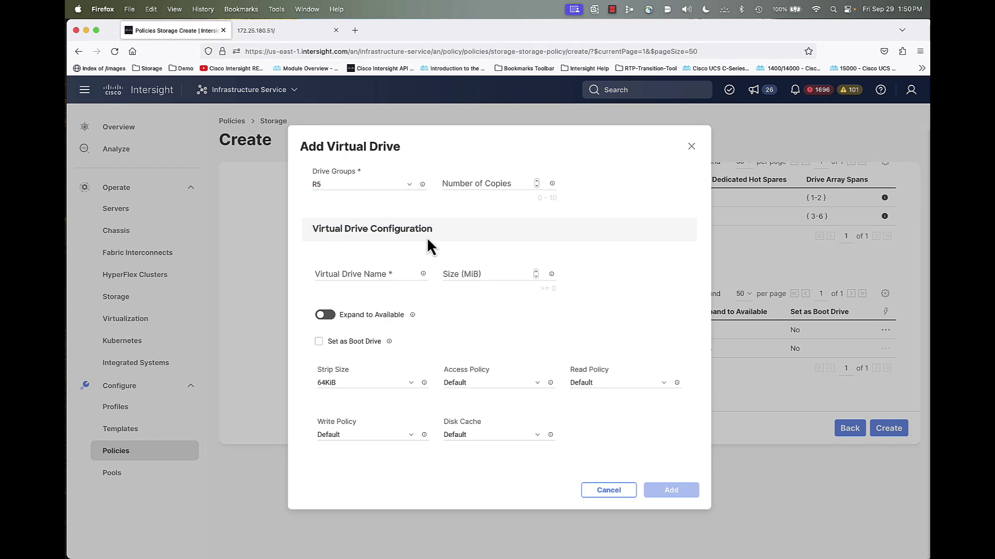
{"action": "left_click", "coordinate": [381, 271]}
{"action": "type", "text": "SQLDB"}
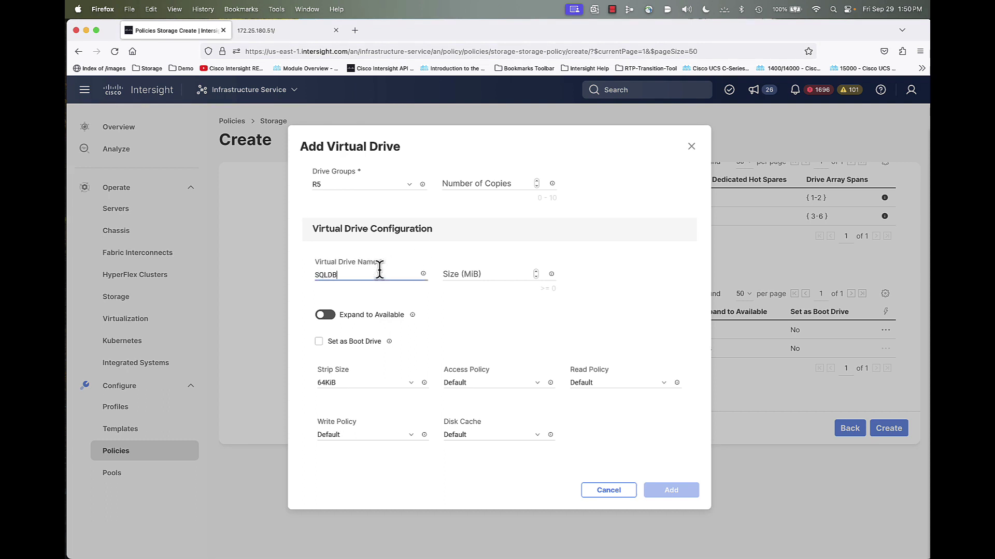
{"action": "left_click", "coordinate": [342, 319]}
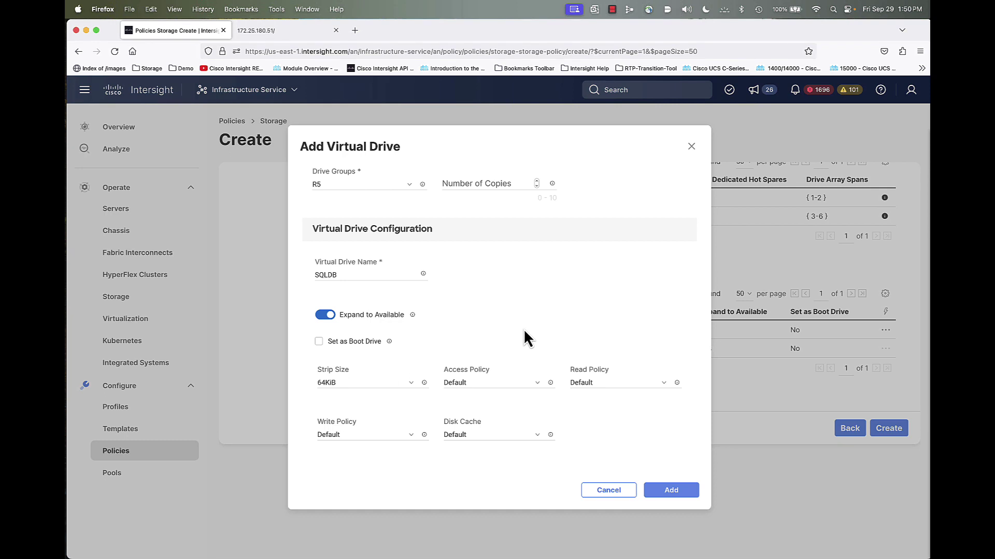
{"action": "left_click", "coordinate": [668, 491]}
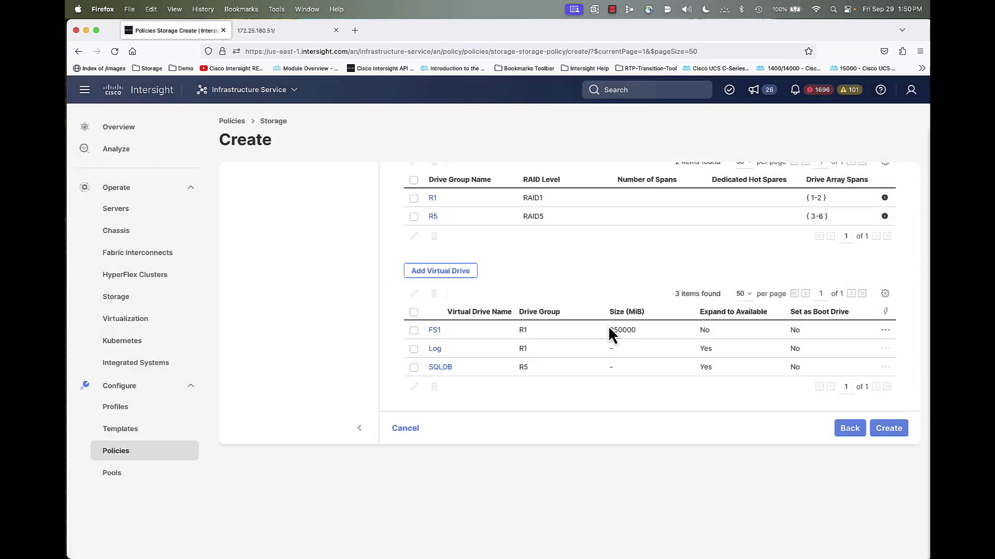
Review the drive groups and virtual drives, then create policy M.2-Boot-FS1-R1-Log-R1-SQLDB-R5
{"action": "scroll", "coordinate": [612, 324], "scroll_direction": "down", "scroll_amount": 3}
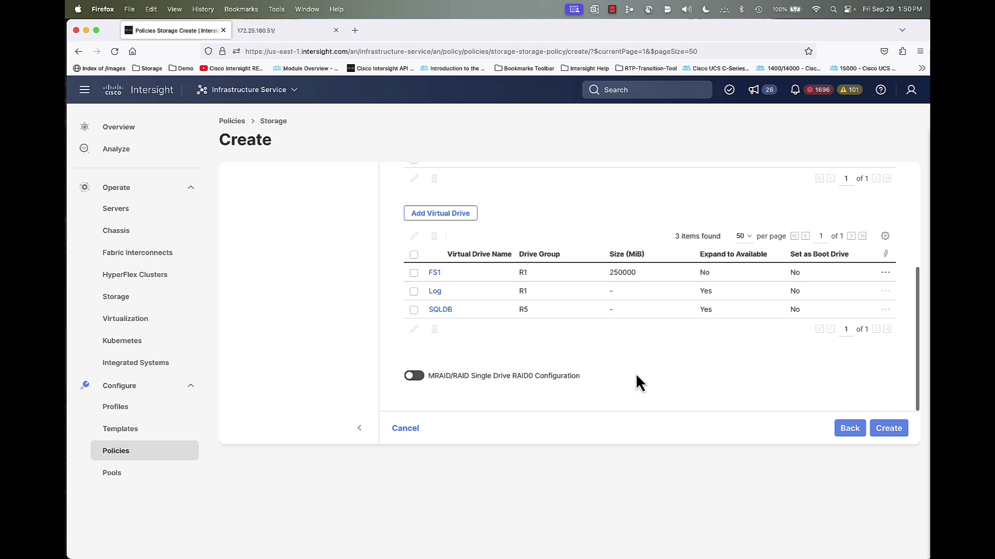
{"action": "scroll", "coordinate": [635, 373], "scroll_direction": "up", "scroll_amount": 3}
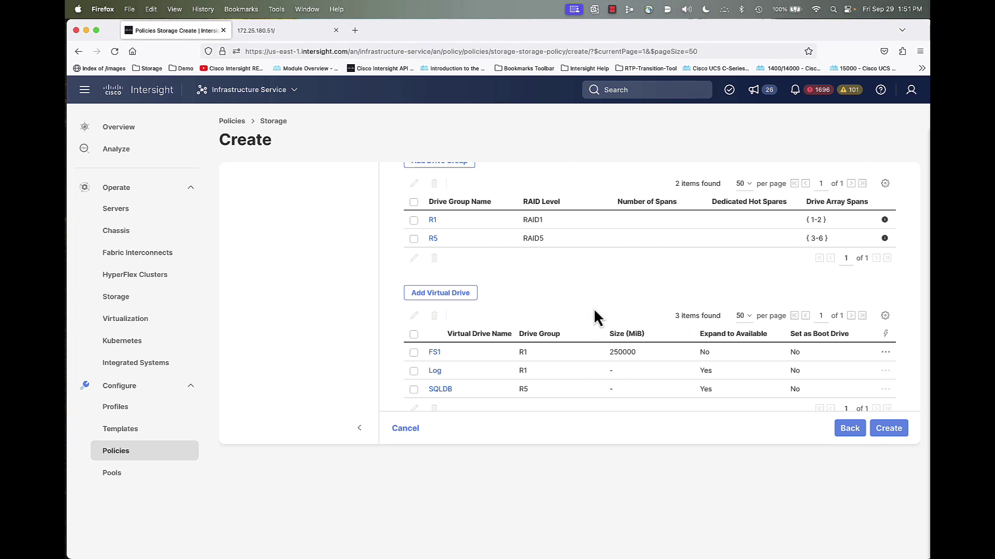
{"action": "scroll", "coordinate": [594, 315], "scroll_direction": "up", "scroll_amount": 1}
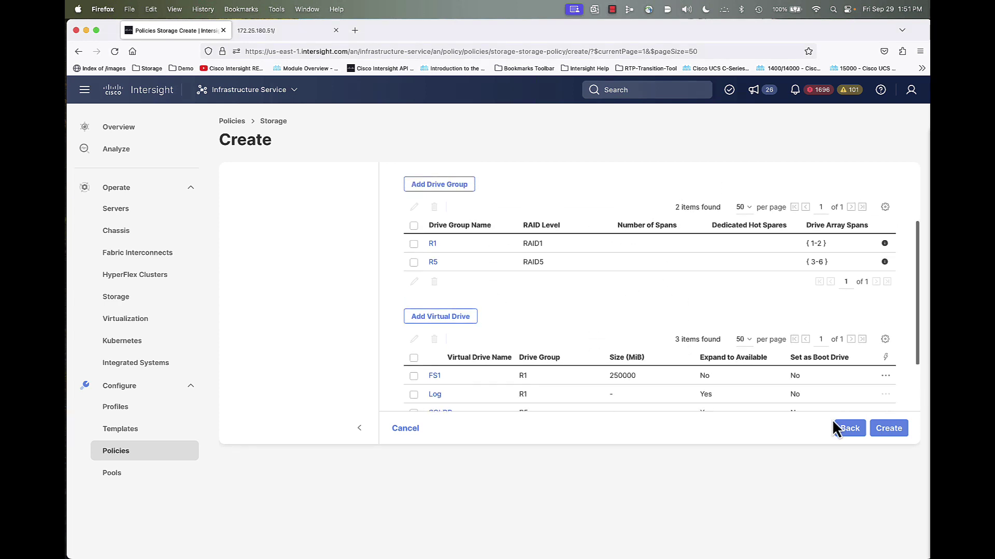
{"action": "left_click", "coordinate": [895, 433]}
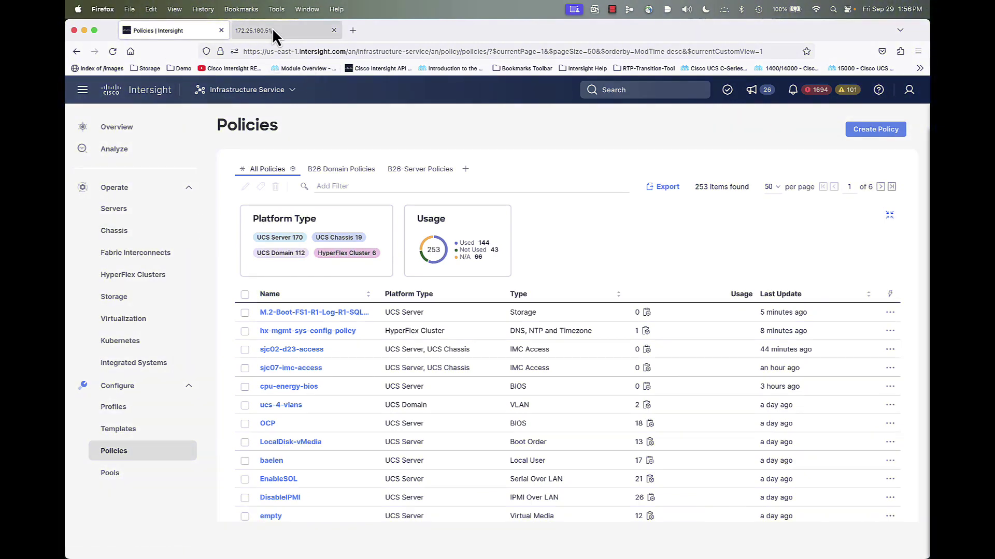
Sign in to the device console with the admin account and open the first server's actions in Inventory
{"action": "left_click", "coordinate": [272, 33]}
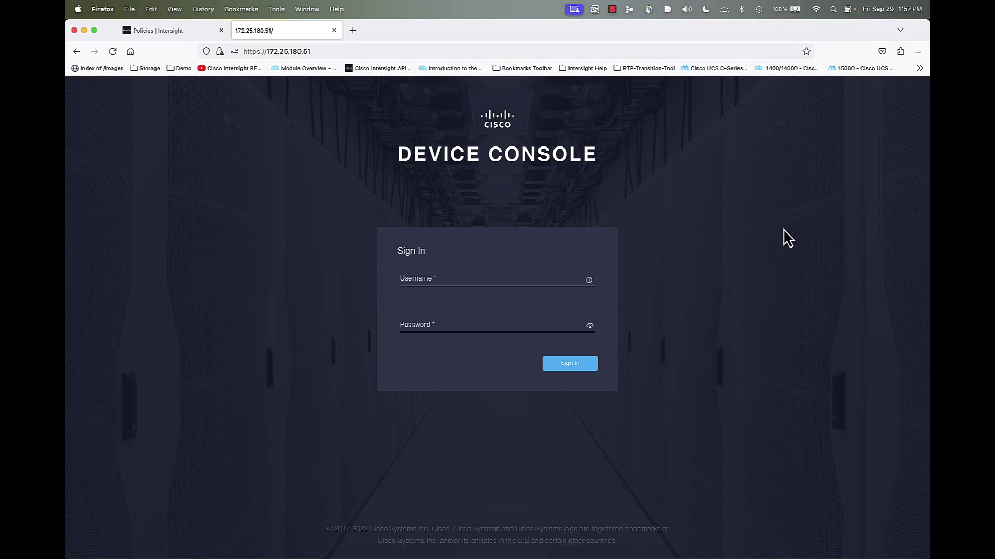
{"action": "left_click", "coordinate": [553, 276]}
{"action": "type", "text": "admin"}
{"action": "key", "text": "super+a"}
{"action": "left_click", "coordinate": [507, 325]}
{"action": "type", "text": "*****"}
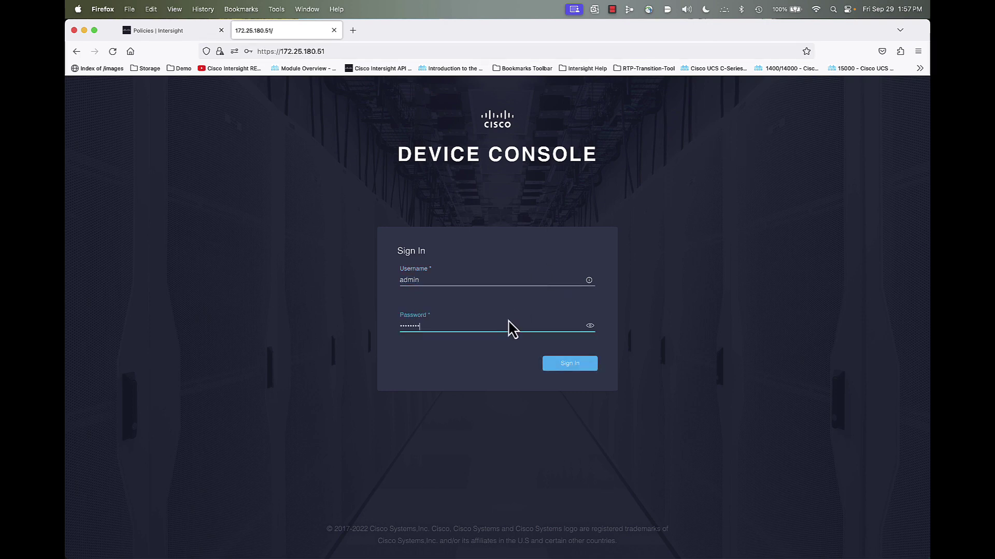
{"action": "key", "text": "Return"}
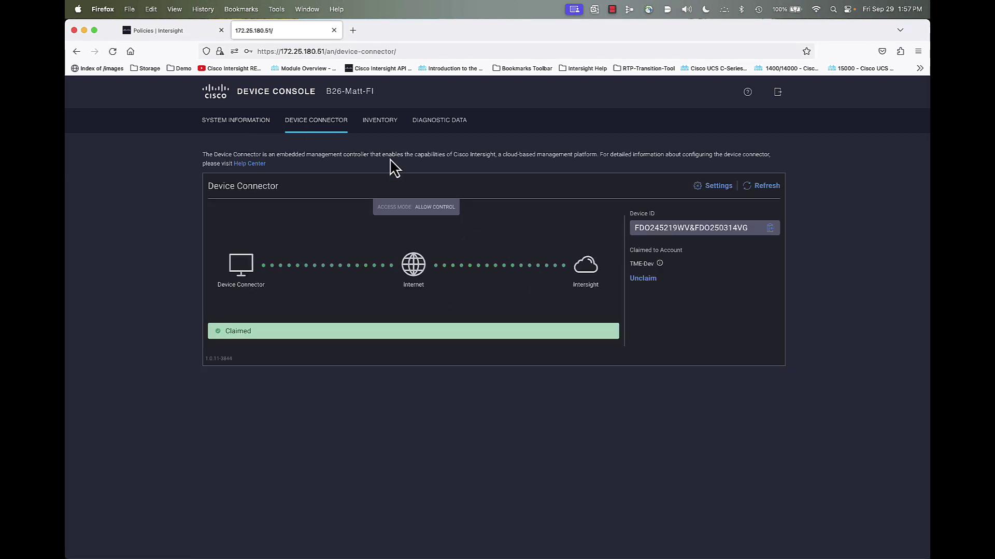
{"action": "left_click", "coordinate": [385, 122]}
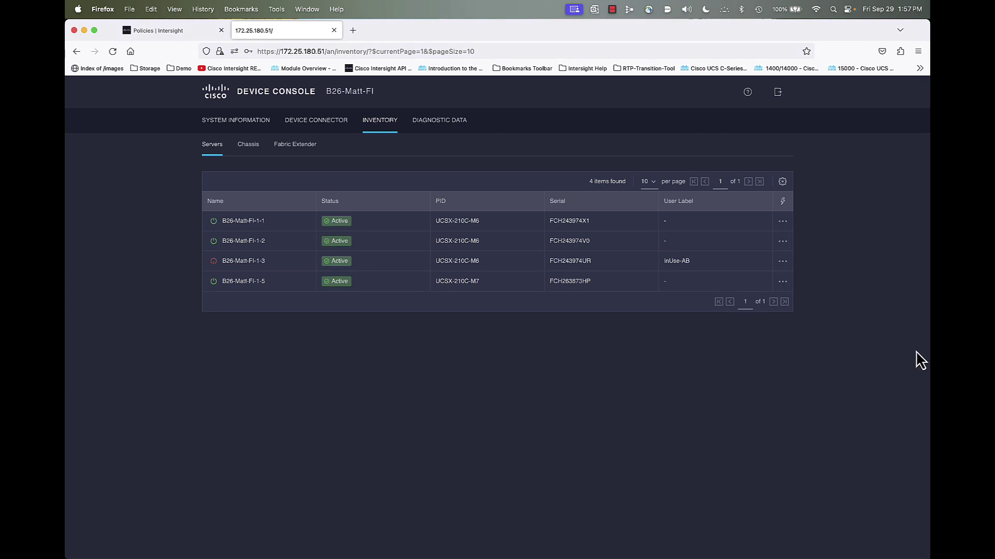
{"action": "left_click", "coordinate": [782, 221]}
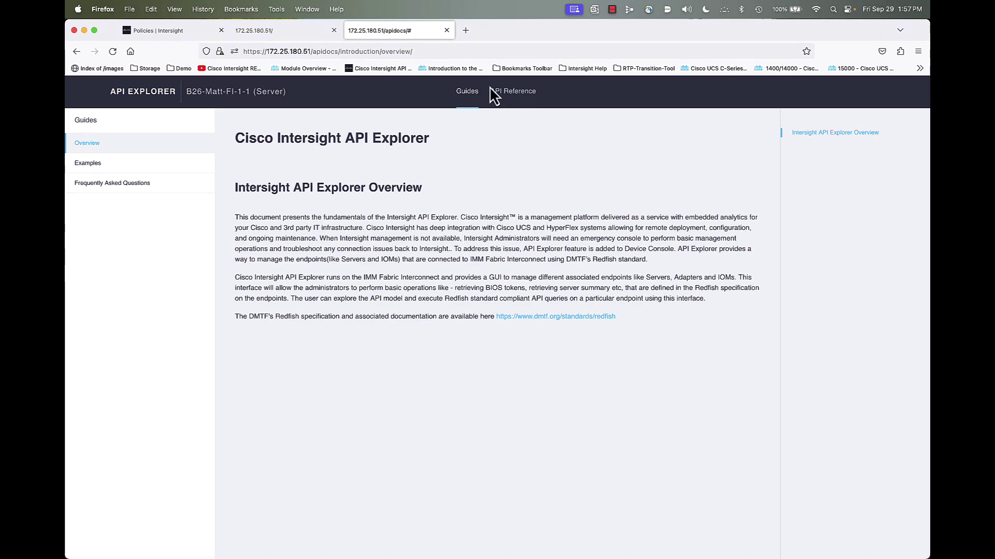
Run GET Systems from the API Reference and select the system ID in the response
{"action": "left_click", "coordinate": [511, 93]}
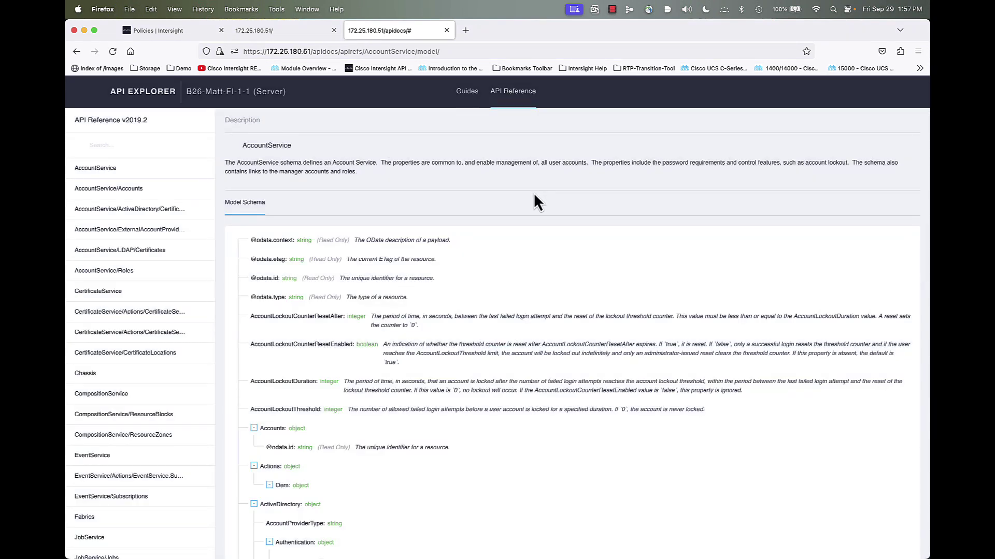
{"action": "left_click", "coordinate": [140, 145]}
{"action": "type", "text": "systems"}
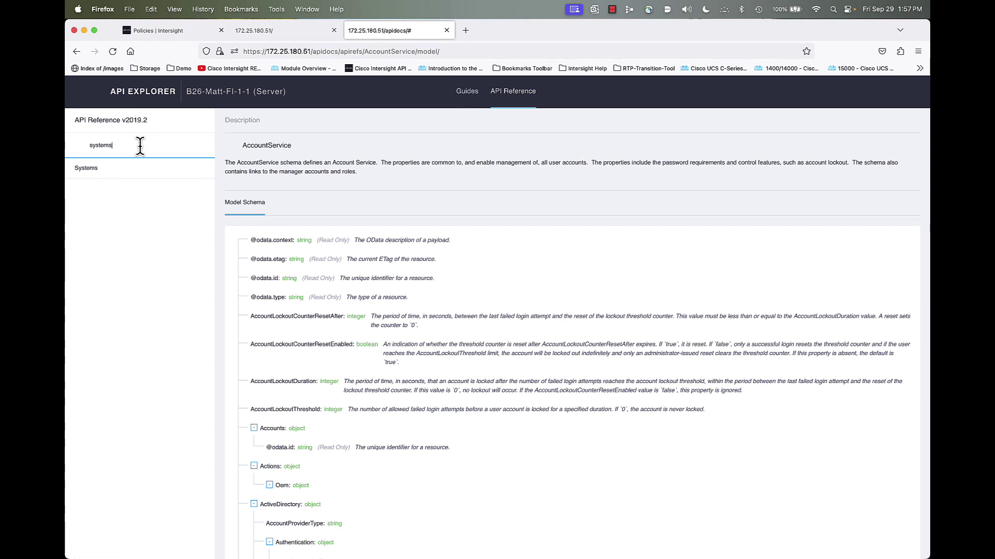
{"action": "left_click", "coordinate": [79, 170]}
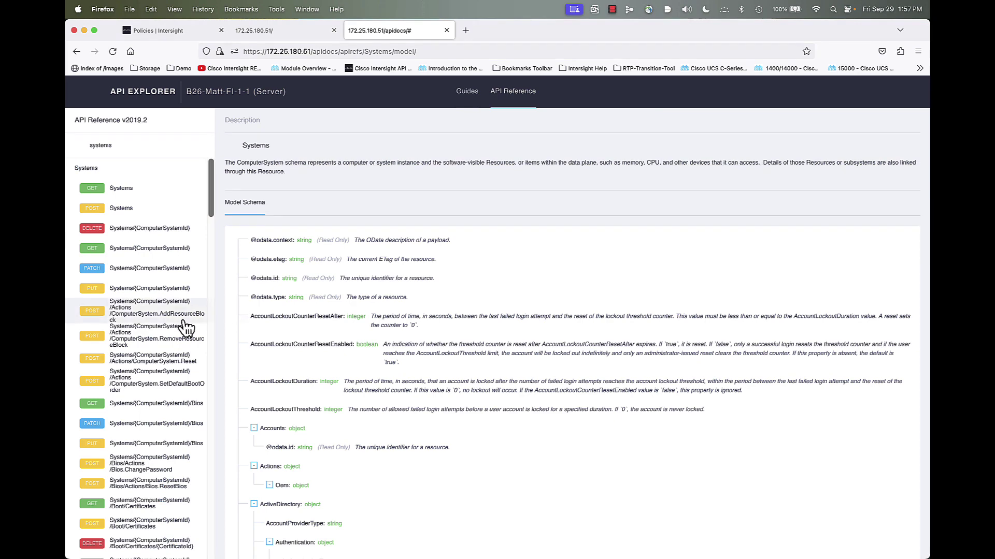
{"action": "scroll", "coordinate": [176, 342], "scroll_direction": "down", "scroll_amount": 6}
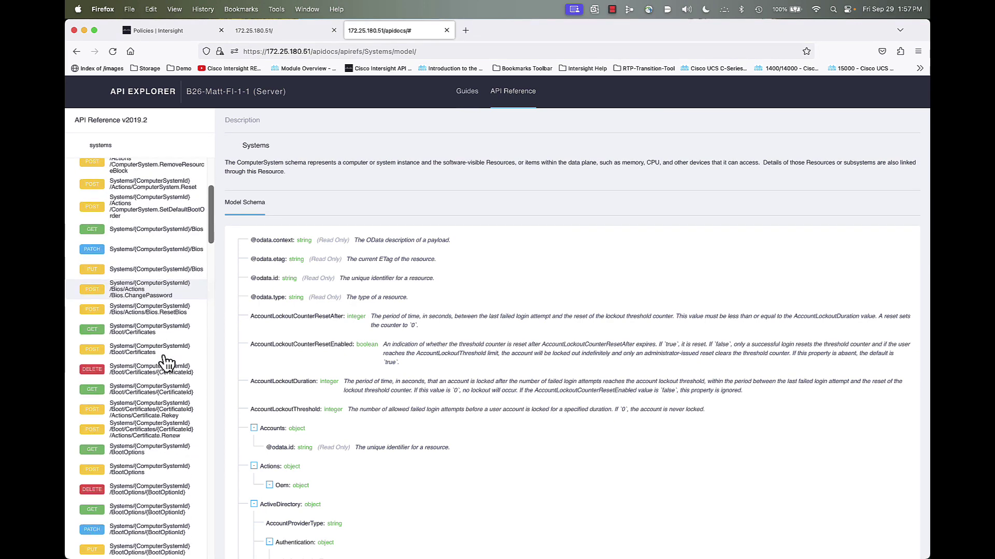
{"action": "scroll", "coordinate": [166, 362], "scroll_direction": "up", "scroll_amount": 3}
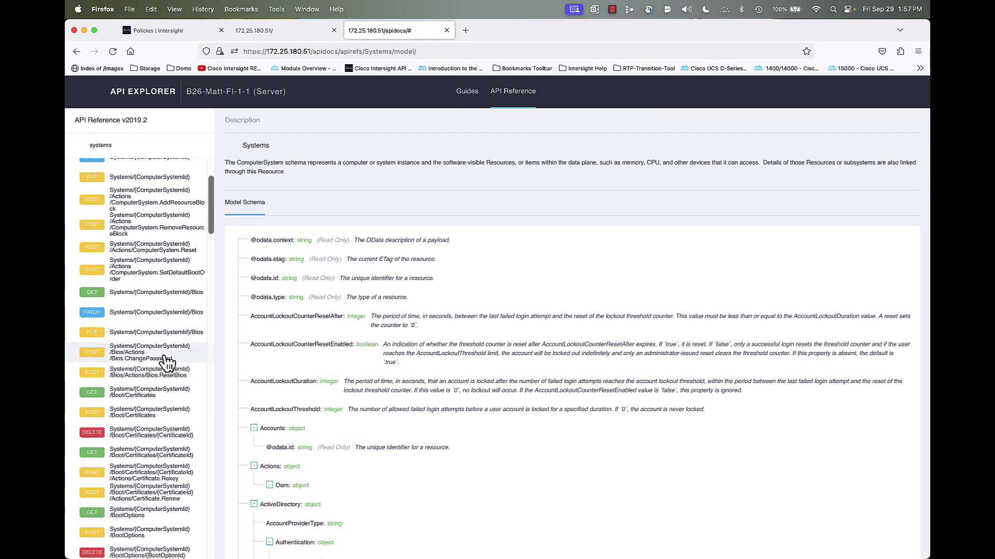
{"action": "scroll", "coordinate": [166, 363], "scroll_direction": "up", "scroll_amount": 5}
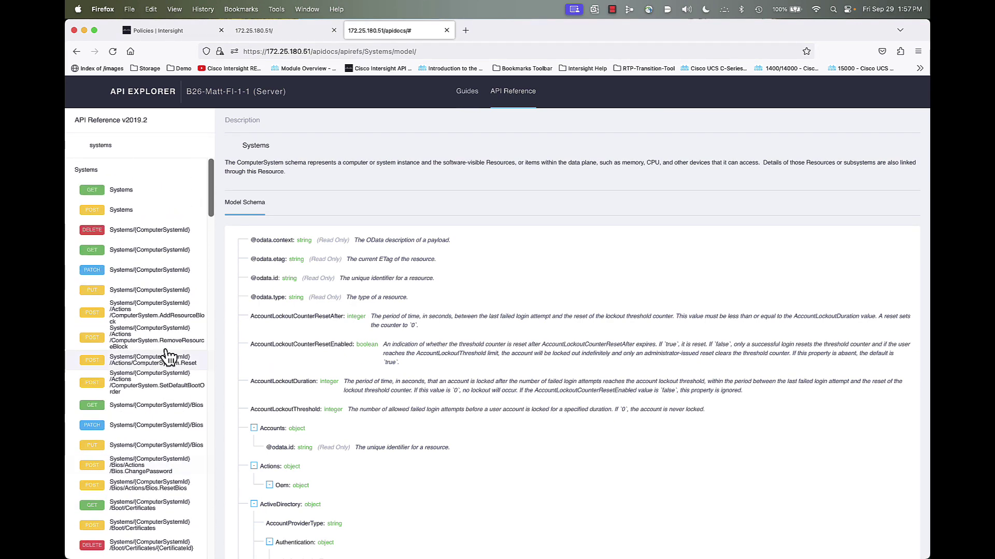
{"action": "left_click", "coordinate": [123, 190]}
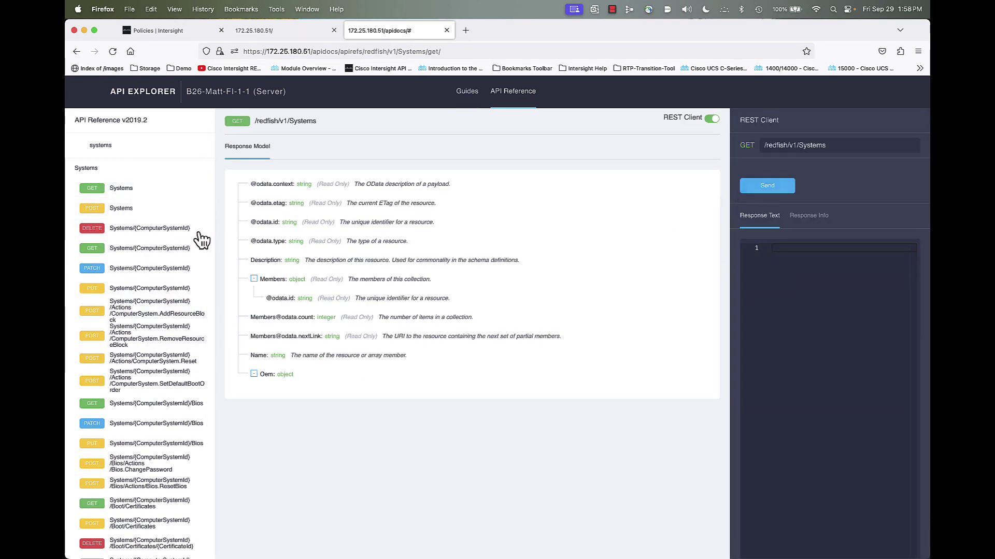
{"action": "left_click", "coordinate": [771, 192]}
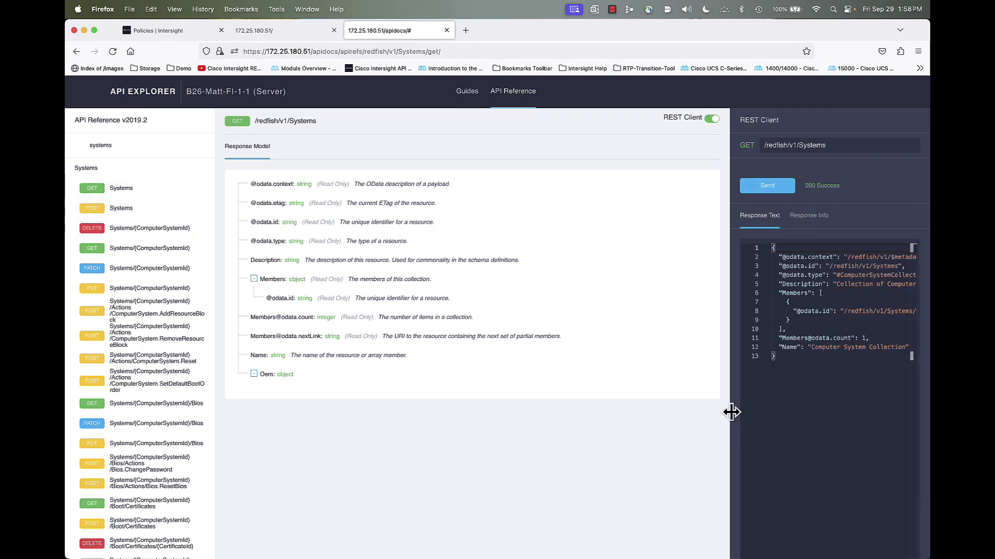
{"action": "left_click_drag", "start_coordinate": [730, 411], "coordinate": [582, 404]}
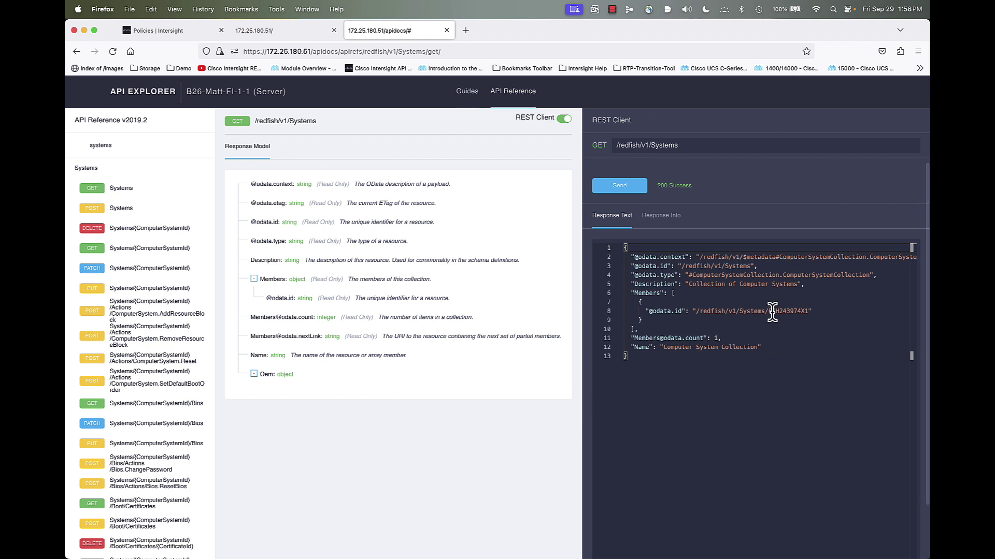
{"action": "left_click_drag", "start_coordinate": [769, 311], "coordinate": [808, 310]}
{"action": "key", "text": "super+c"}
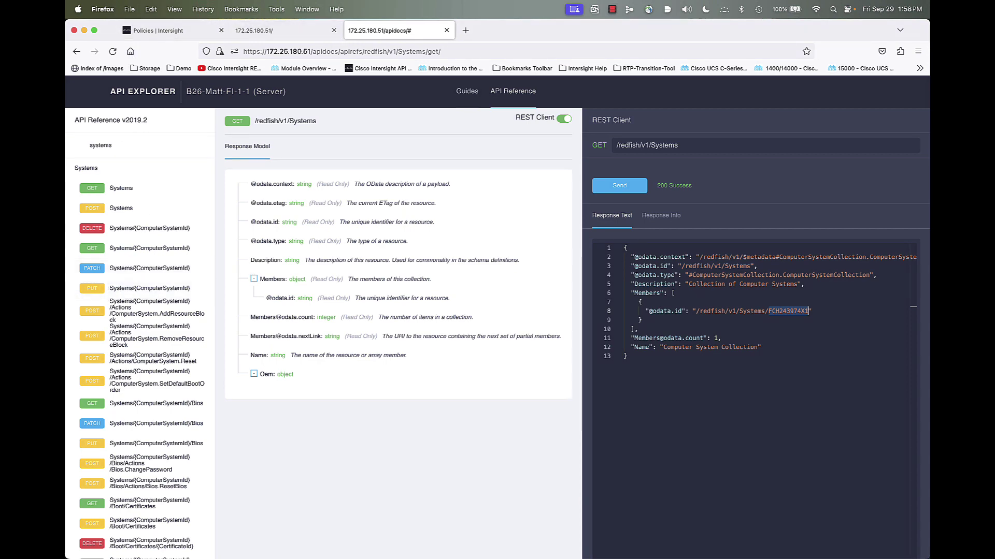
Open the GET Systems/{id}/Storage/{id}/Volumes/{VolumeId} request
{"action": "left_click", "coordinate": [76, 51]}
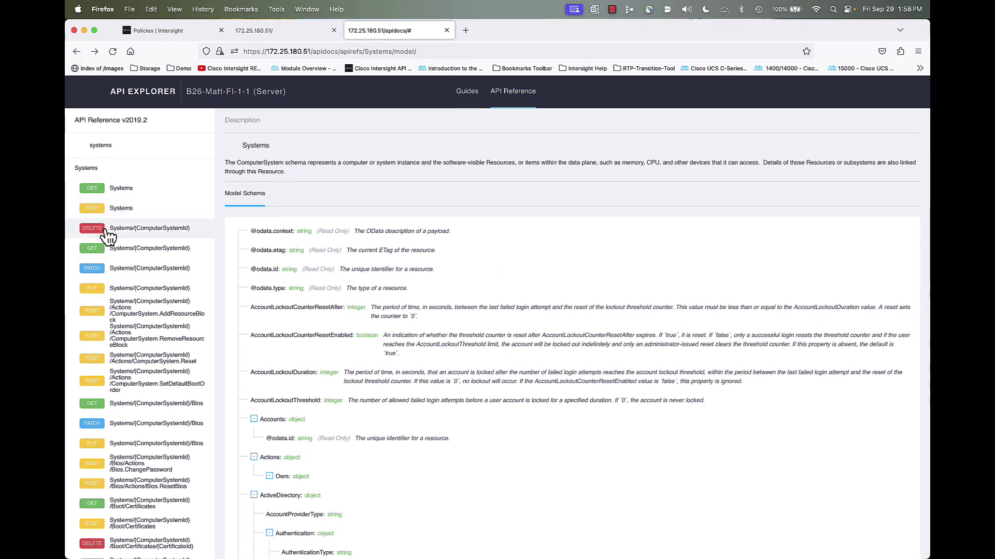
{"action": "scroll", "coordinate": [109, 236], "scroll_direction": "down", "scroll_amount": 20}
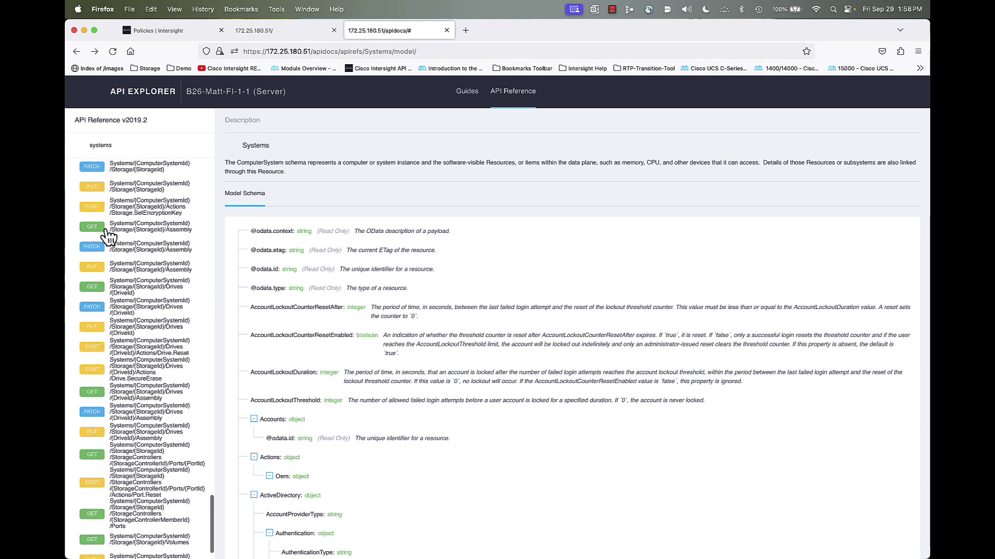
{"action": "left_click", "coordinate": [148, 520]}
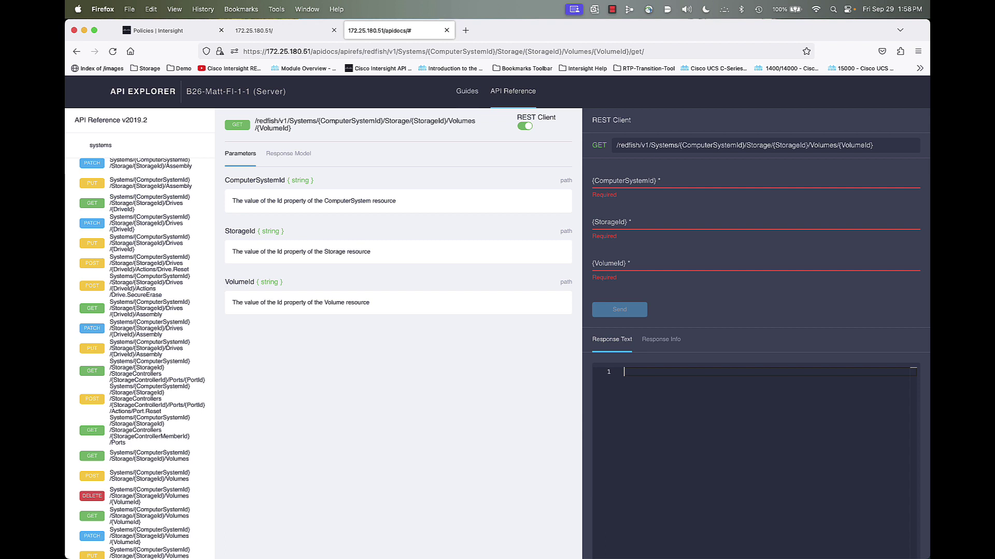
Request volume 0 of storage MSTOR-RAID for the copied system ID
{"action": "left_click", "coordinate": [632, 182]}
{"action": "right_click", "coordinate": [632, 183]}
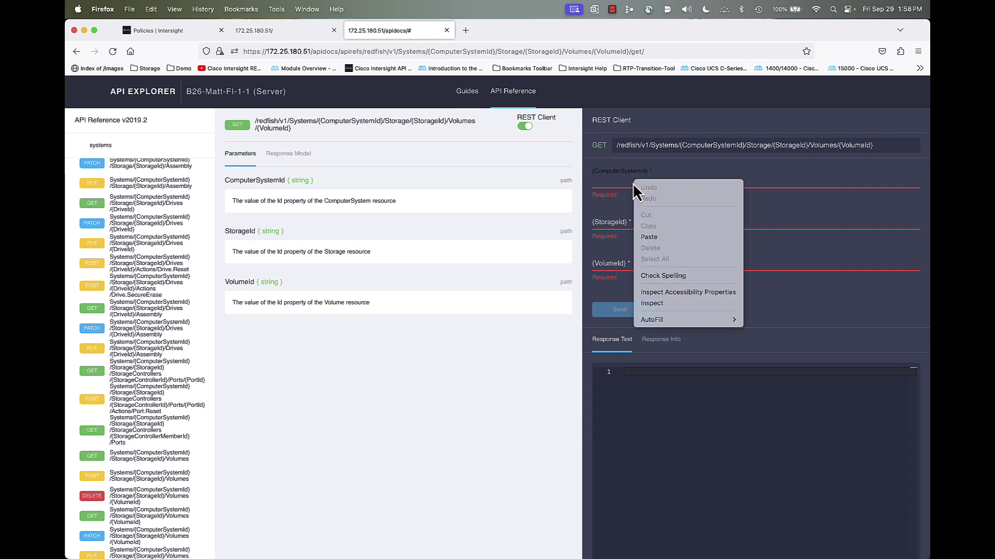
{"action": "left_click", "coordinate": [661, 237]}
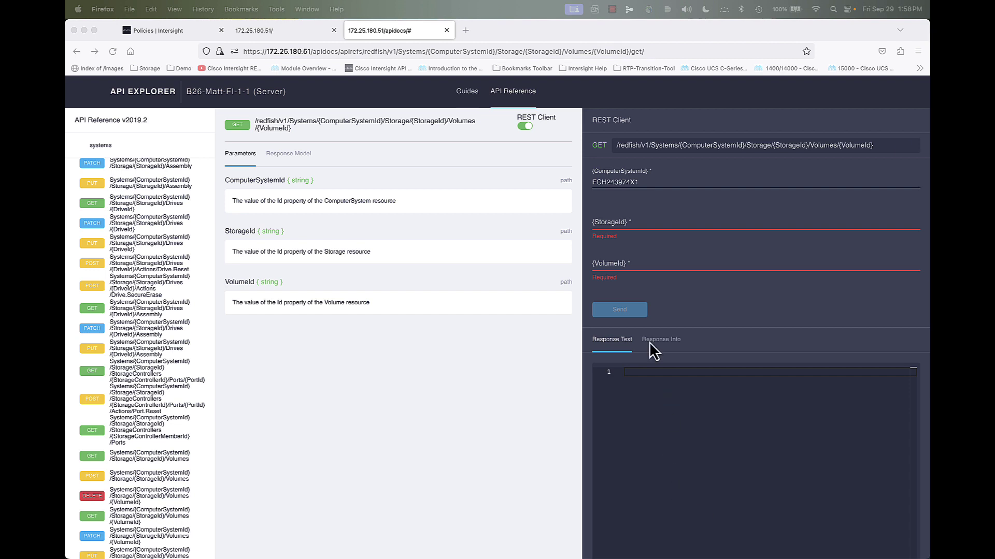
{"action": "left_click", "coordinate": [606, 220]}
{"action": "right_click", "coordinate": [606, 219]}
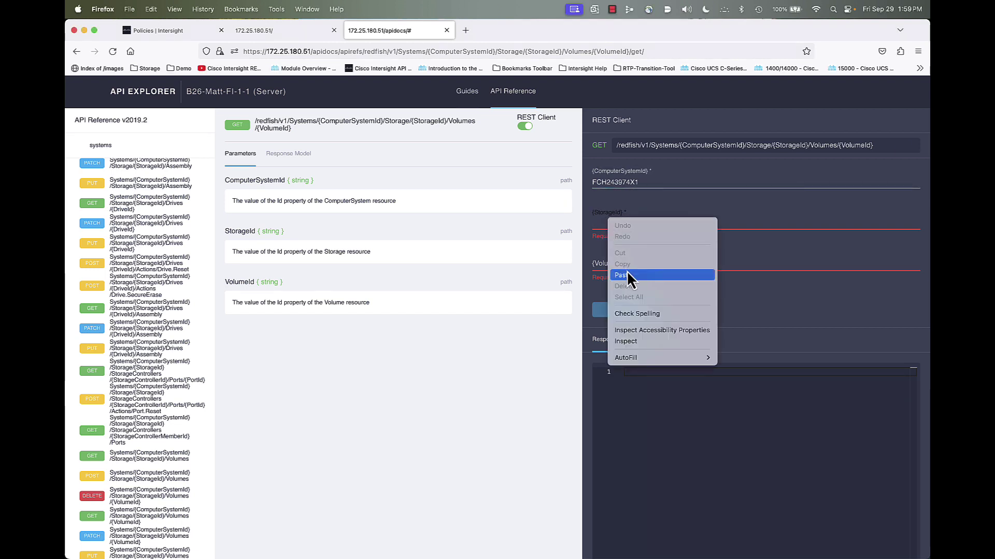
{"action": "left_click", "coordinate": [627, 271]}
{"action": "left_click", "coordinate": [641, 259]}
{"action": "type", "text": "0"}
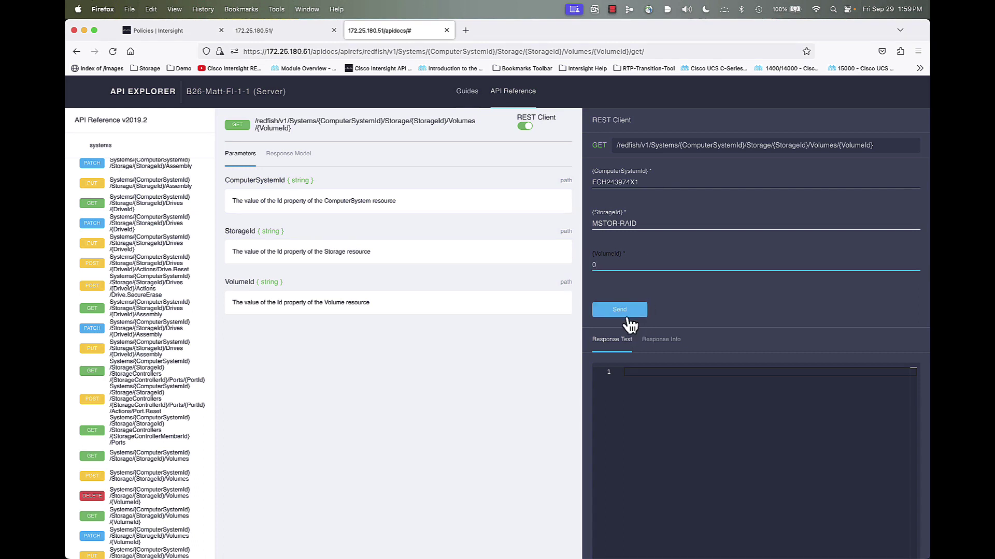
{"action": "left_click", "coordinate": [622, 311]}
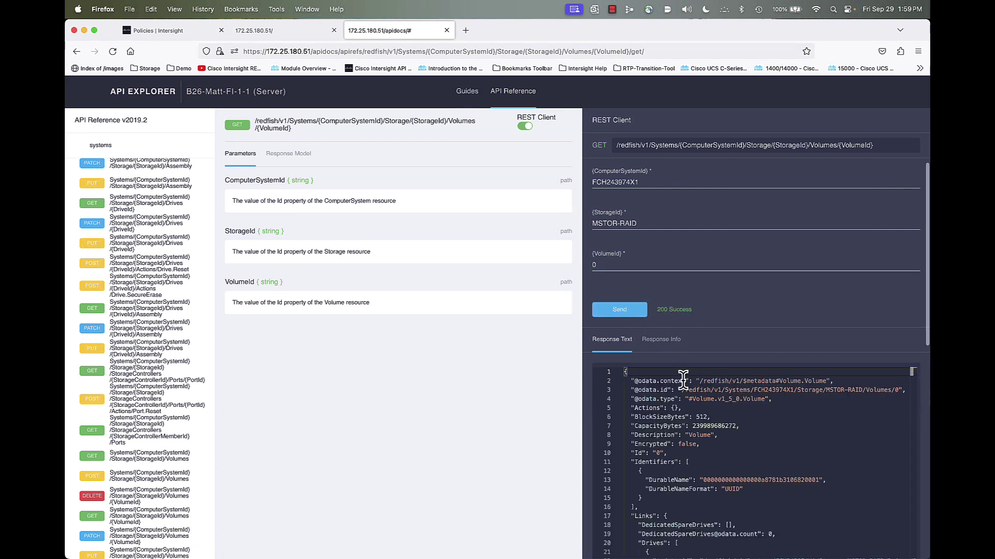
Confirm the JSON shows the bootable RAID1 MStorBootVd, then return to Intersight's policies
{"action": "scroll", "coordinate": [750, 439], "scroll_direction": "down", "scroll_amount": 15}
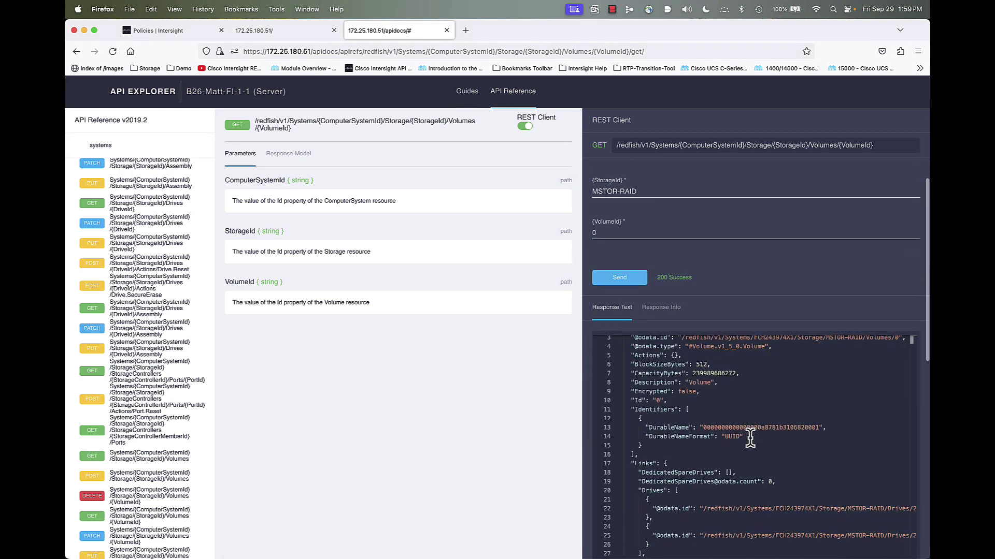
{"action": "scroll", "coordinate": [750, 438], "scroll_direction": "up", "scroll_amount": 2}
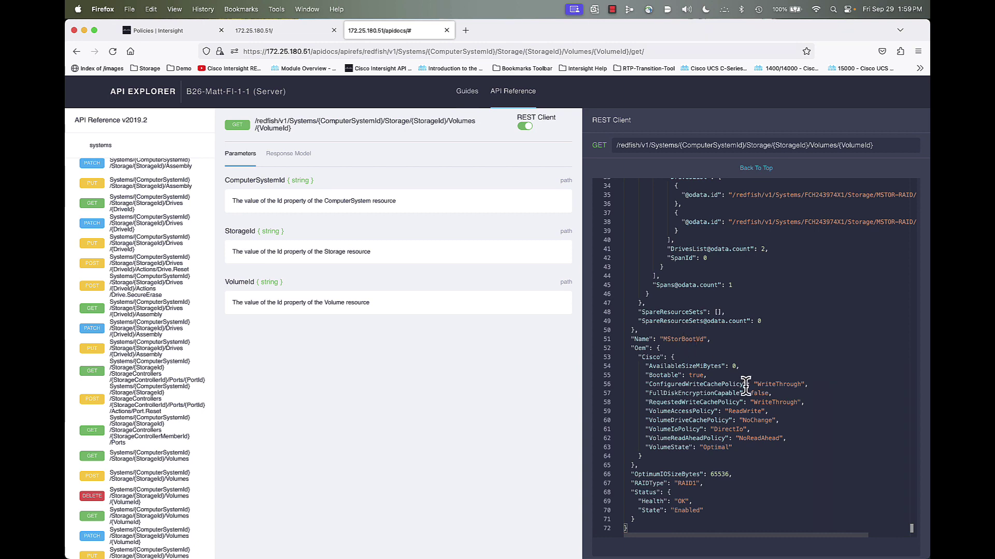
{"action": "left_click", "coordinate": [165, 32]}
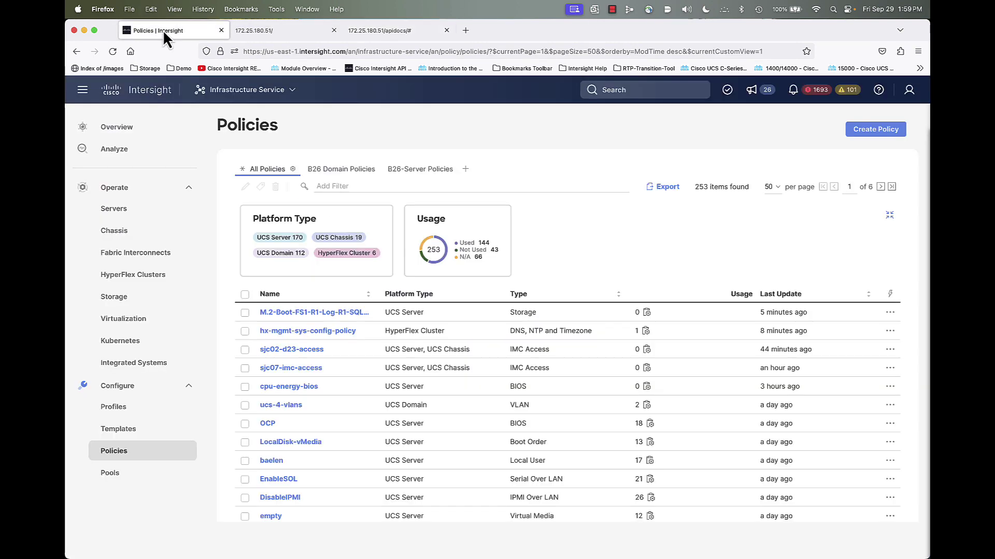
Check Controller 2 (M.2-Hwraid) virtual drives for MStorBootVd RAID1, then compare with the API Explorer response
{"action": "left_click", "coordinate": [111, 214]}
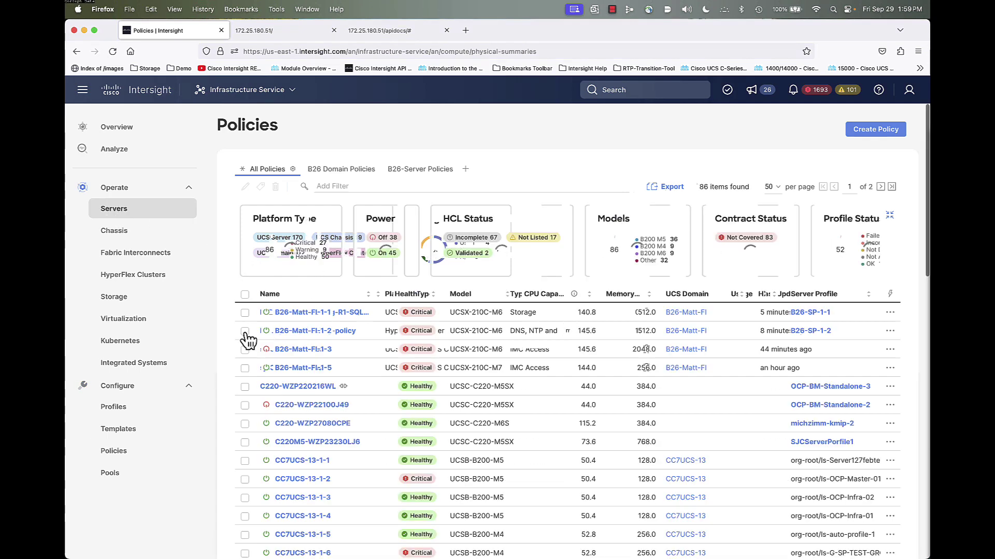
{"action": "left_click", "coordinate": [295, 313]}
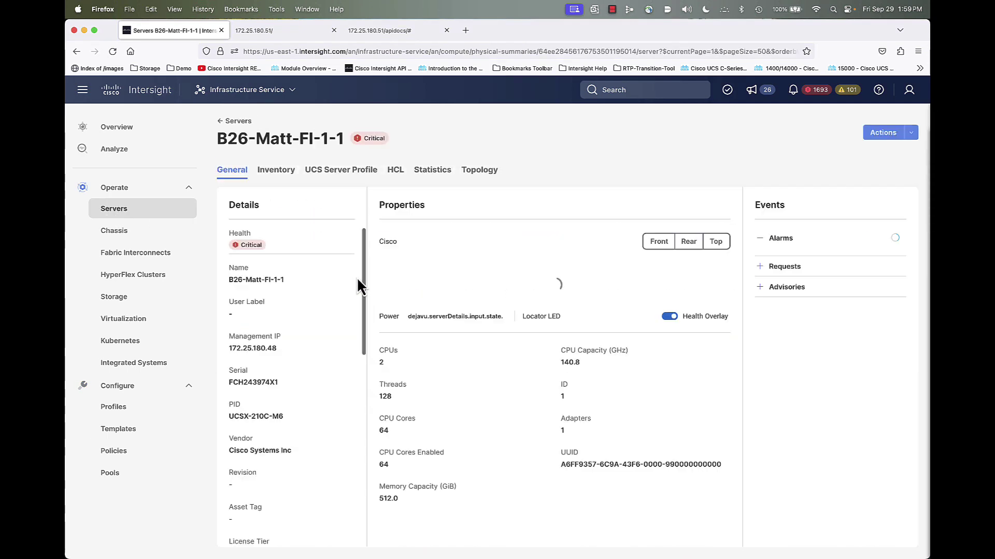
{"action": "left_click", "coordinate": [276, 170]}
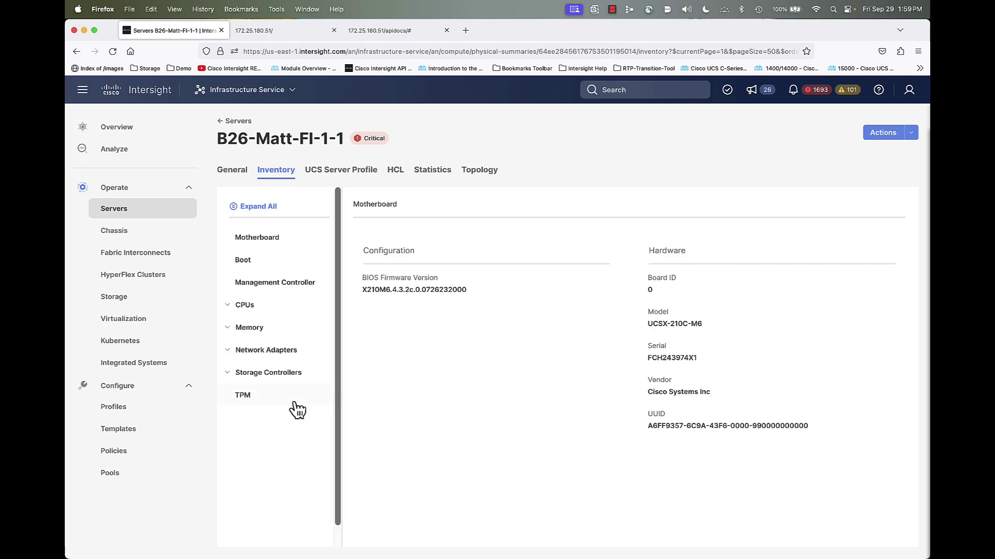
{"action": "left_click", "coordinate": [267, 374]}
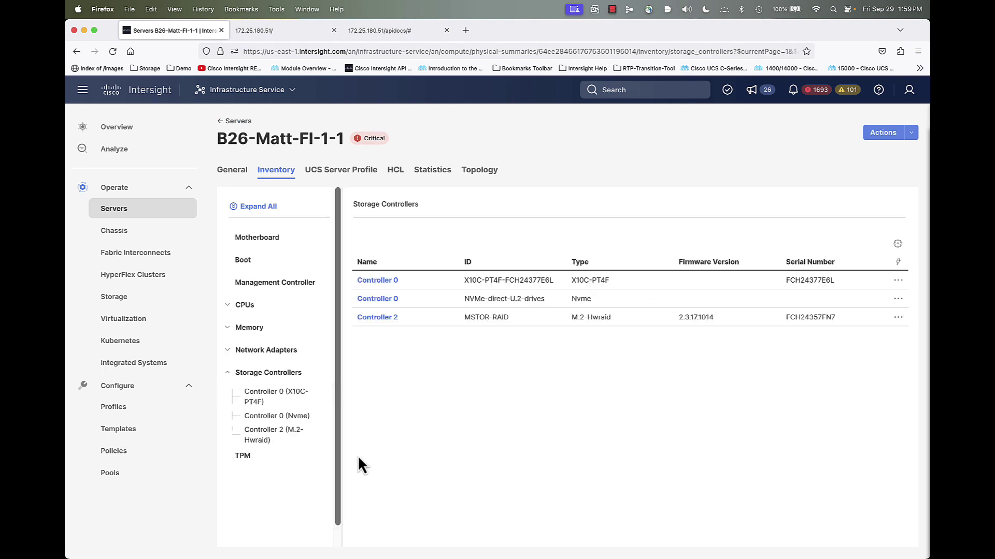
{"action": "left_click", "coordinate": [267, 440]}
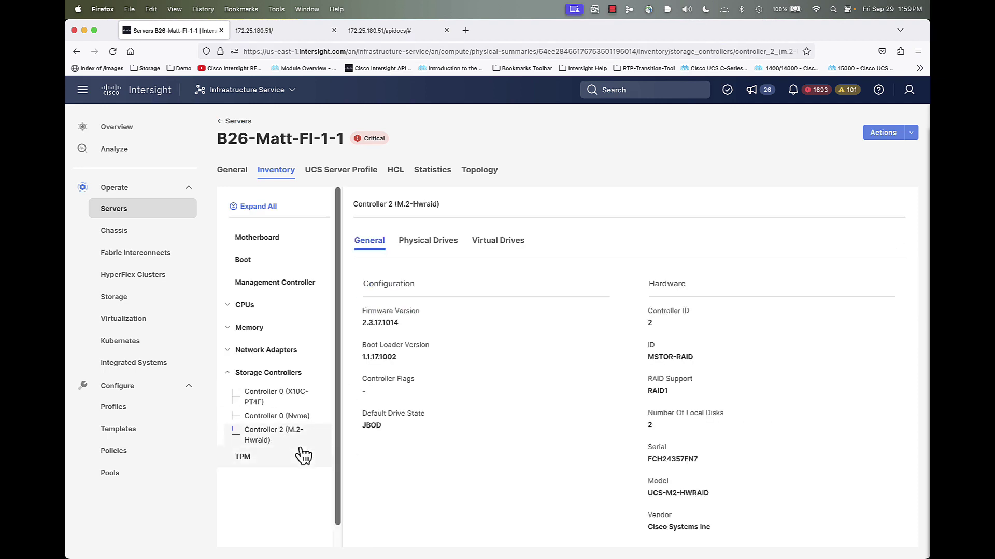
{"action": "left_click", "coordinate": [499, 242]}
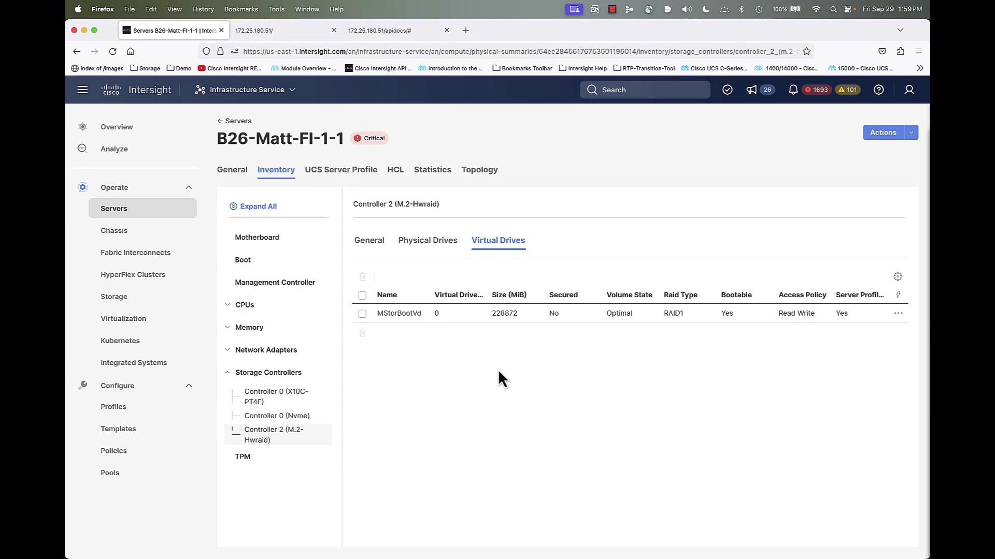
{"action": "left_click", "coordinate": [366, 31]}
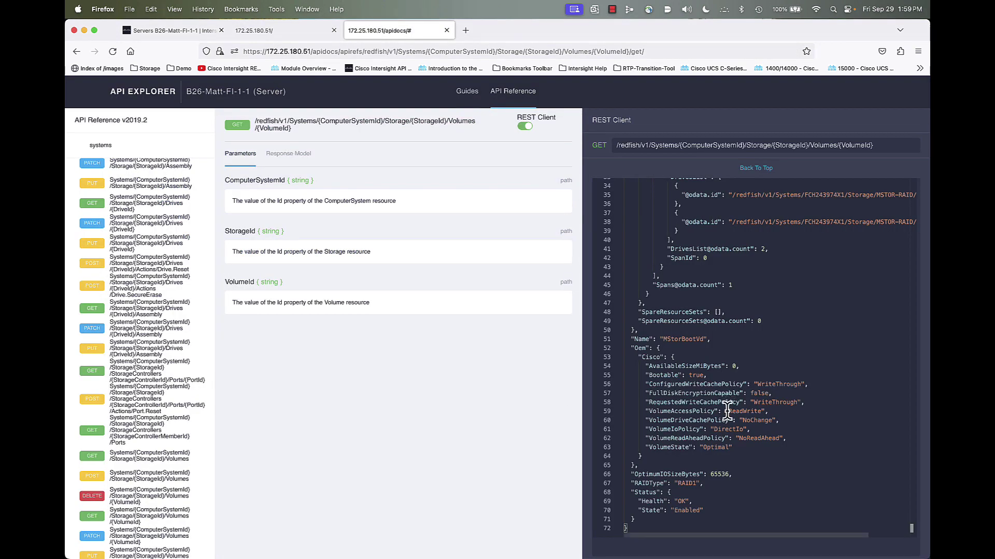